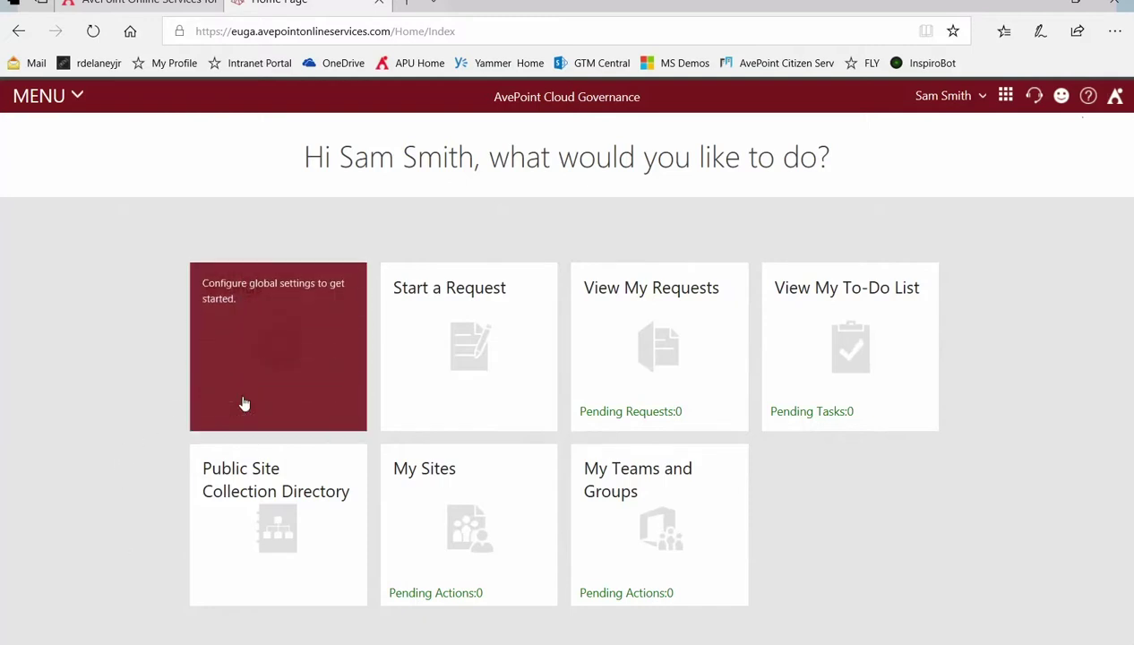
- Open the service settings and start creating a Change Group/Team Settings service from the Administration category
click(245, 404)
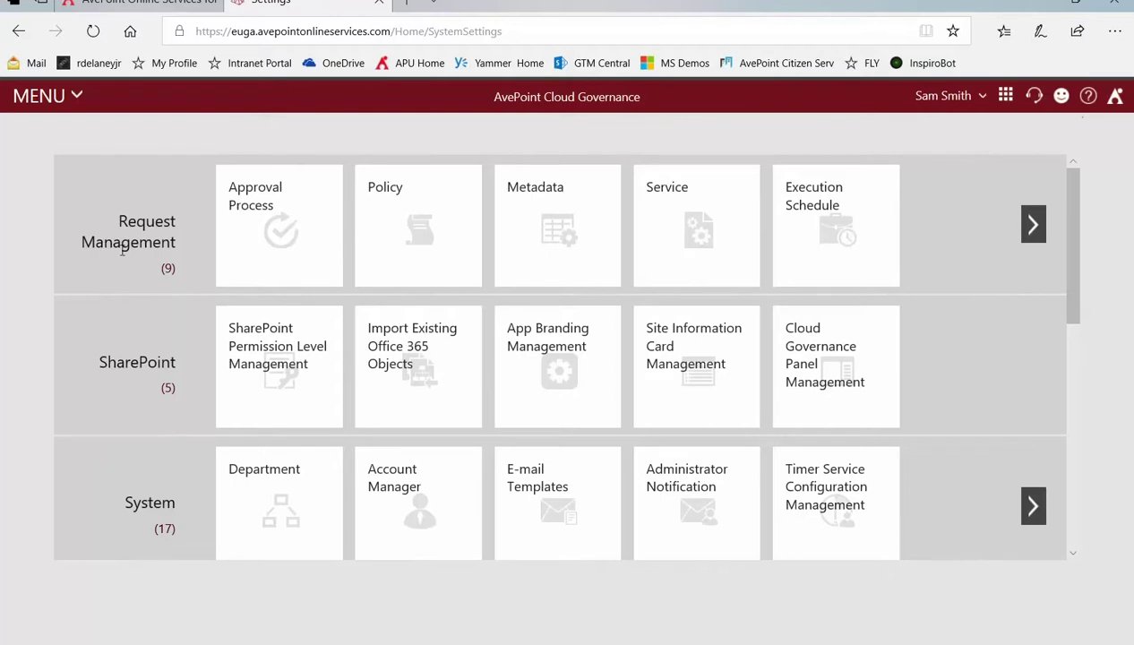
click(685, 270)
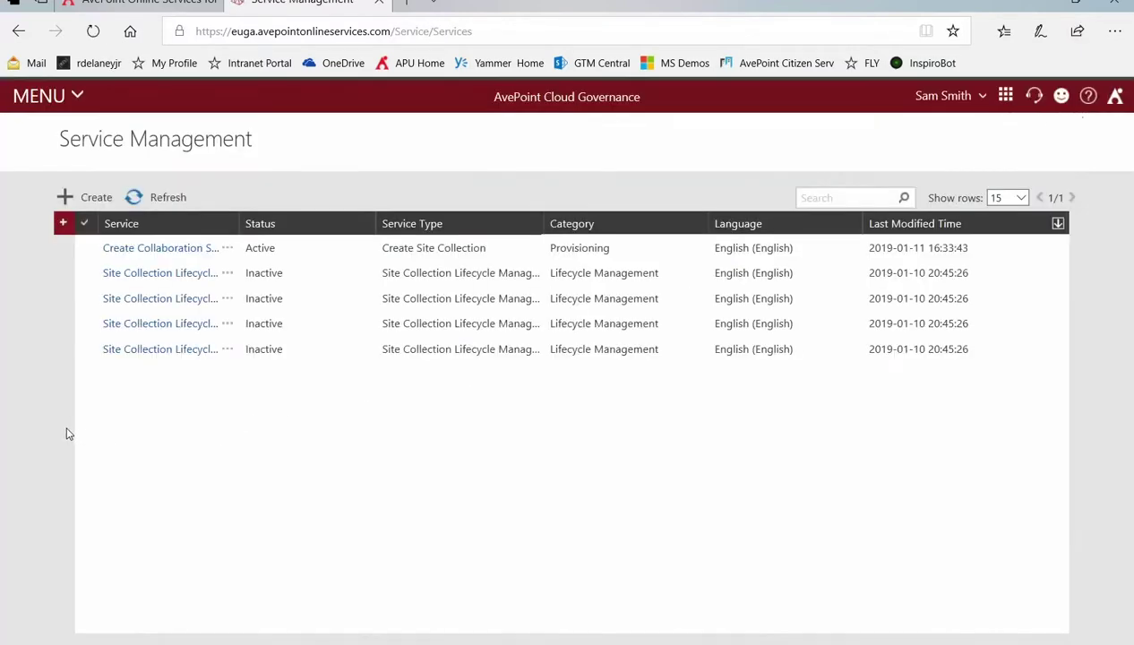
click(91, 202)
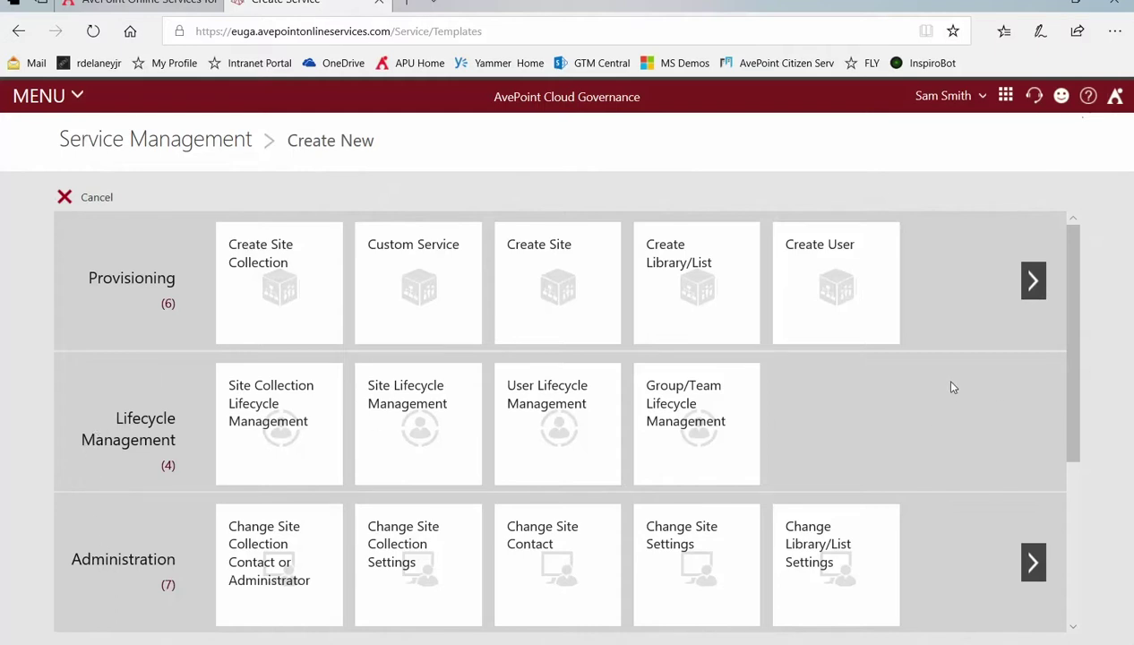
click(1034, 282)
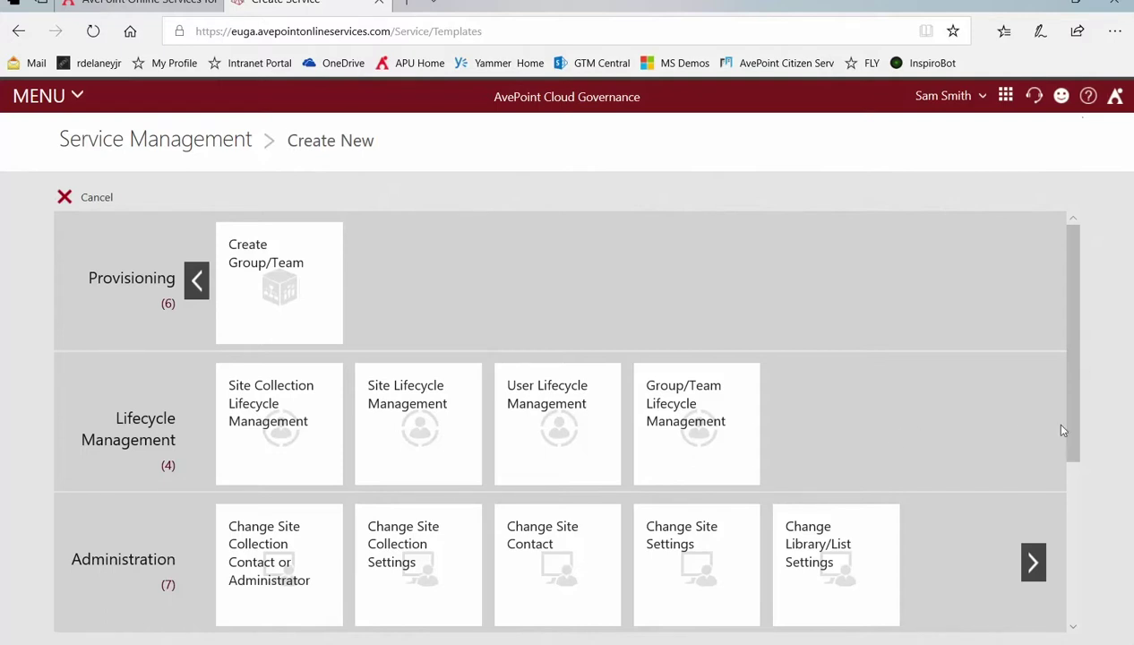
scroll(894, 420, down, 1)
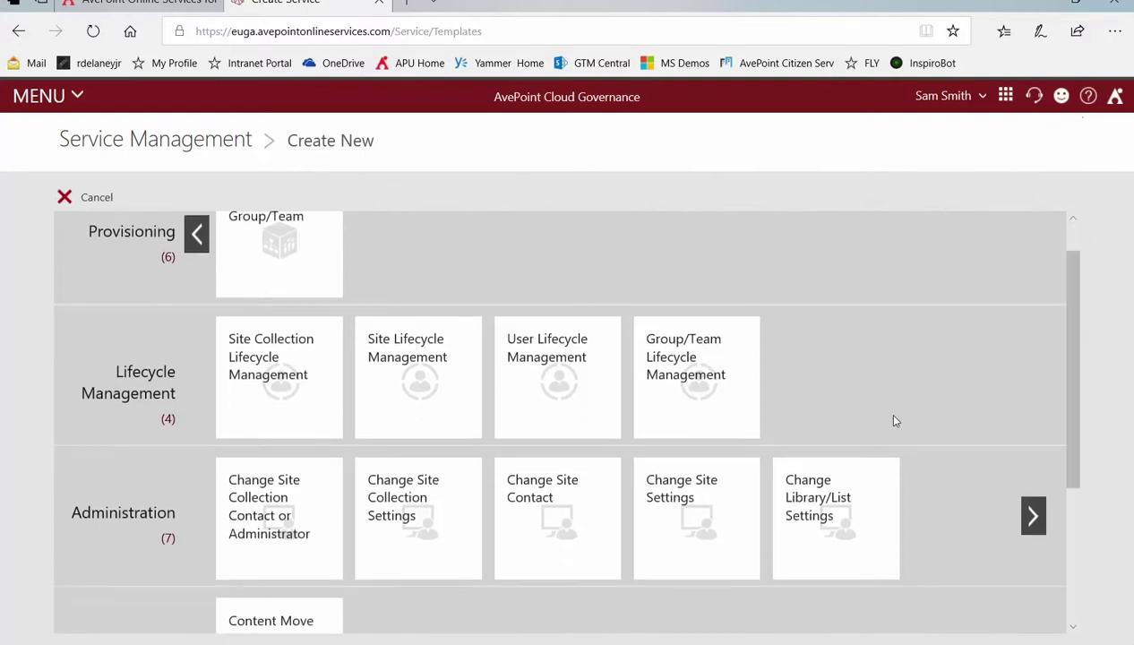
click(1031, 518)
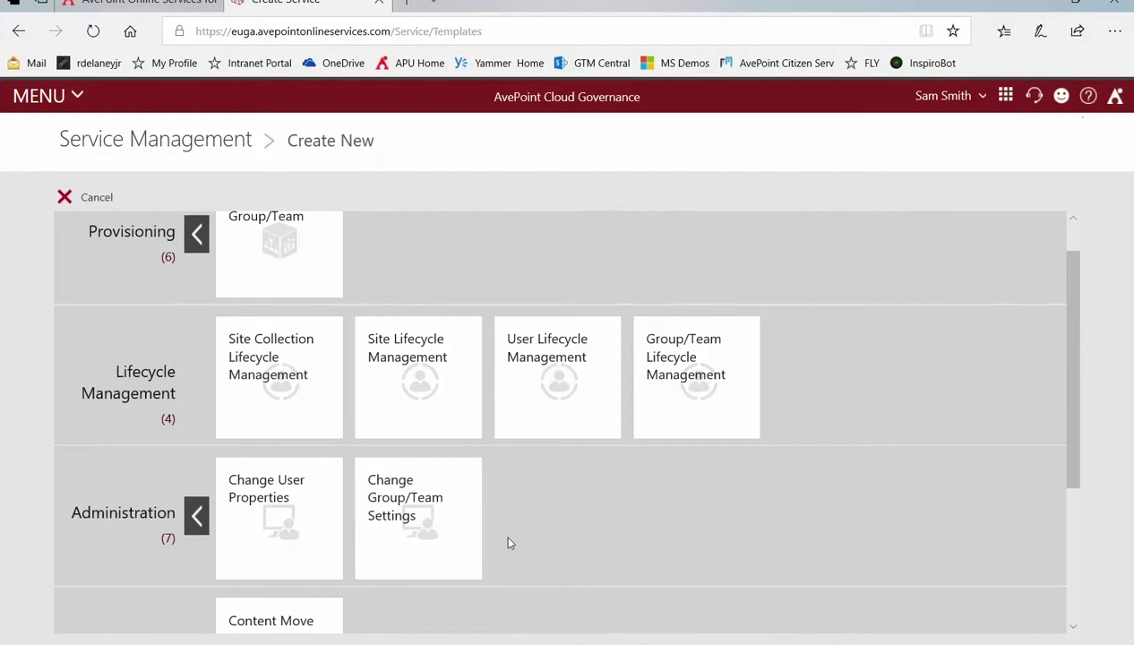
click(450, 544)
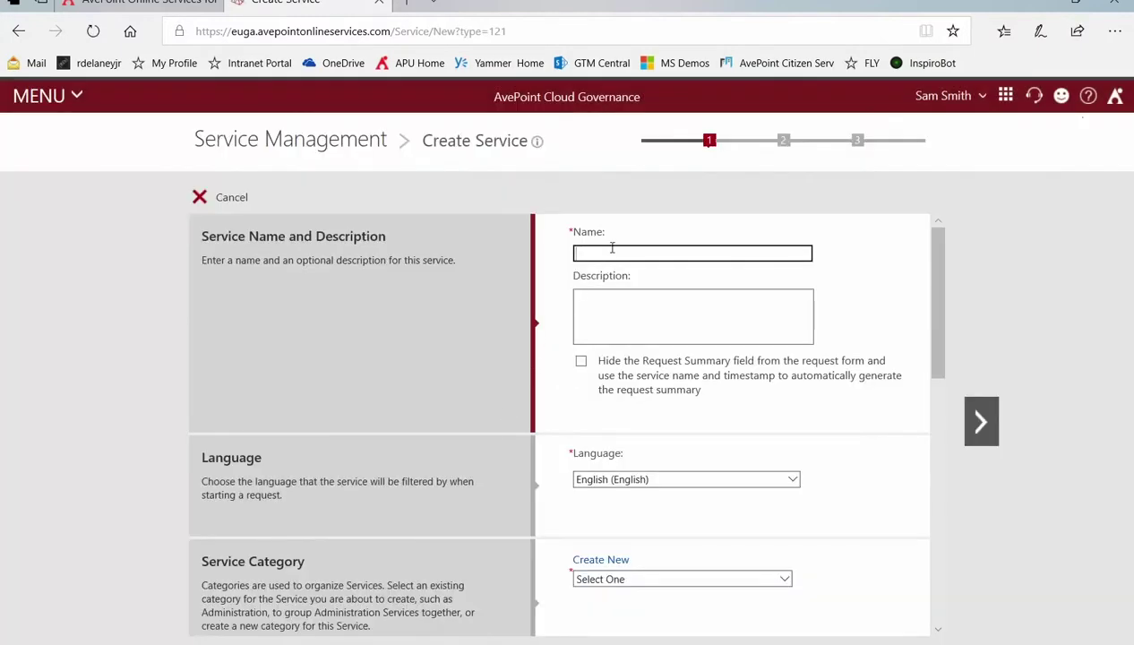
- Name the service "Change Group/Team Settings" with the description "Use this service to request changes to an Office 365 Group or Team."
text(Change Group/Team Settings)
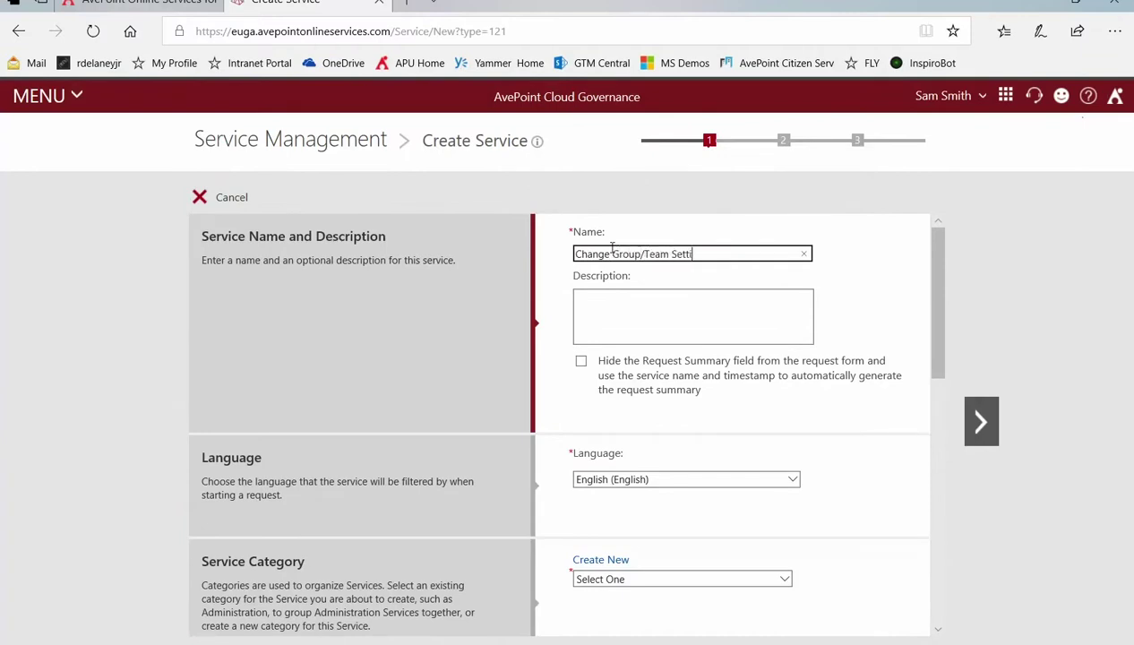
click(701, 309)
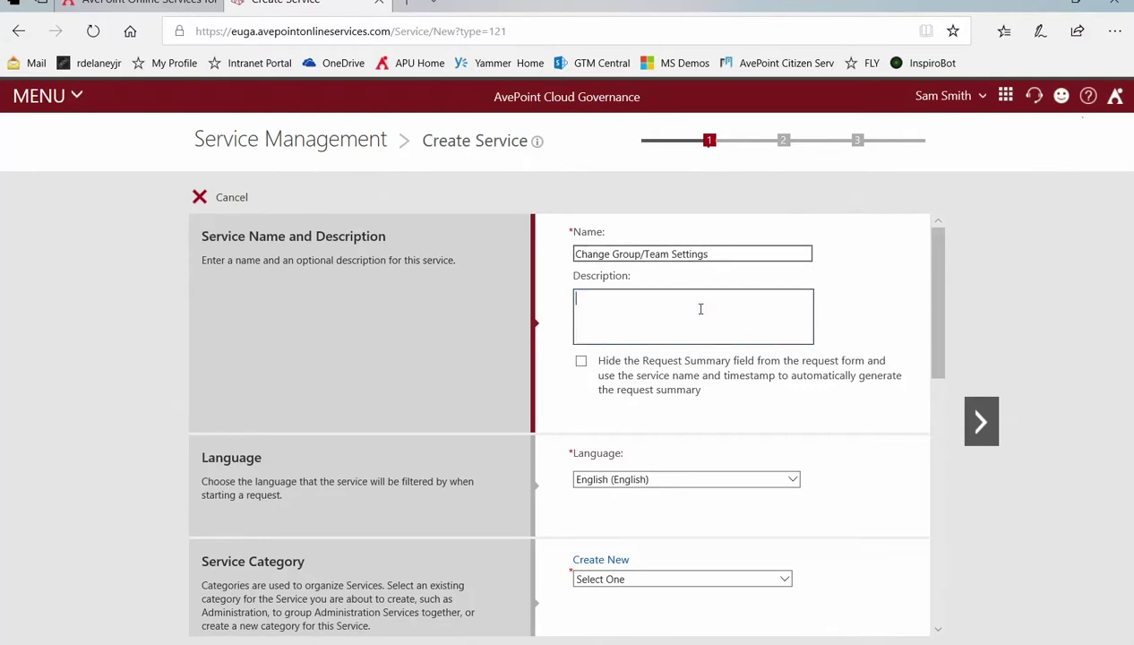
text(Use this service to request changes to an Office 365 Group or Team.)
- Keep the service language as English (English) and set the service category to Administration
scroll(563, 350, down, 1)
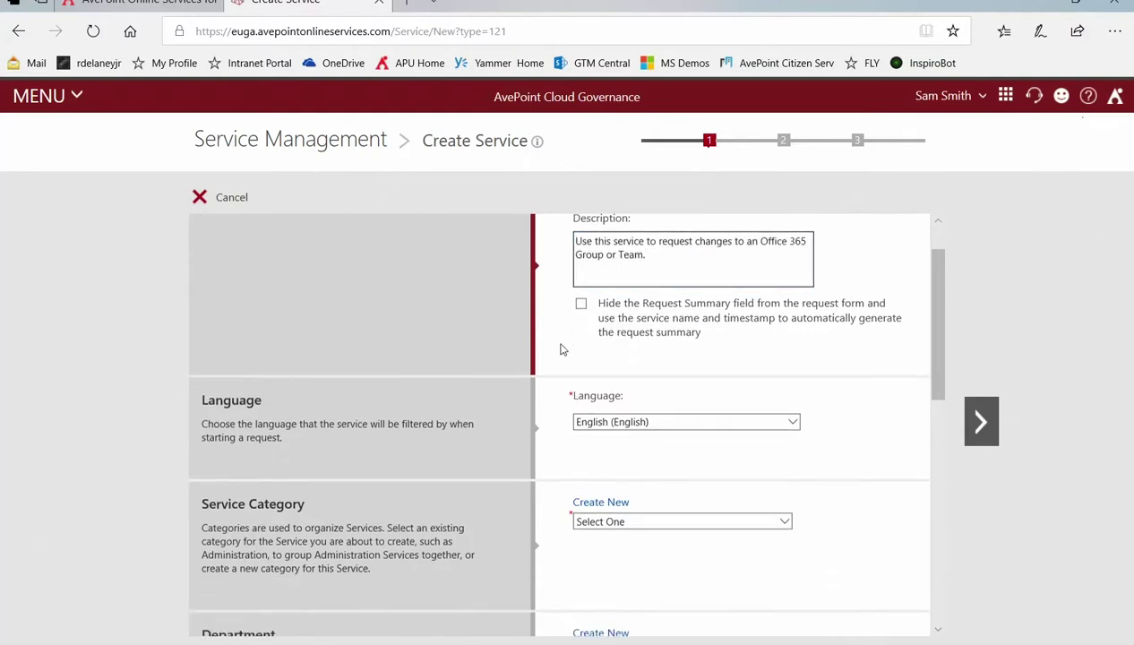
scroll(562, 350, down, 1)
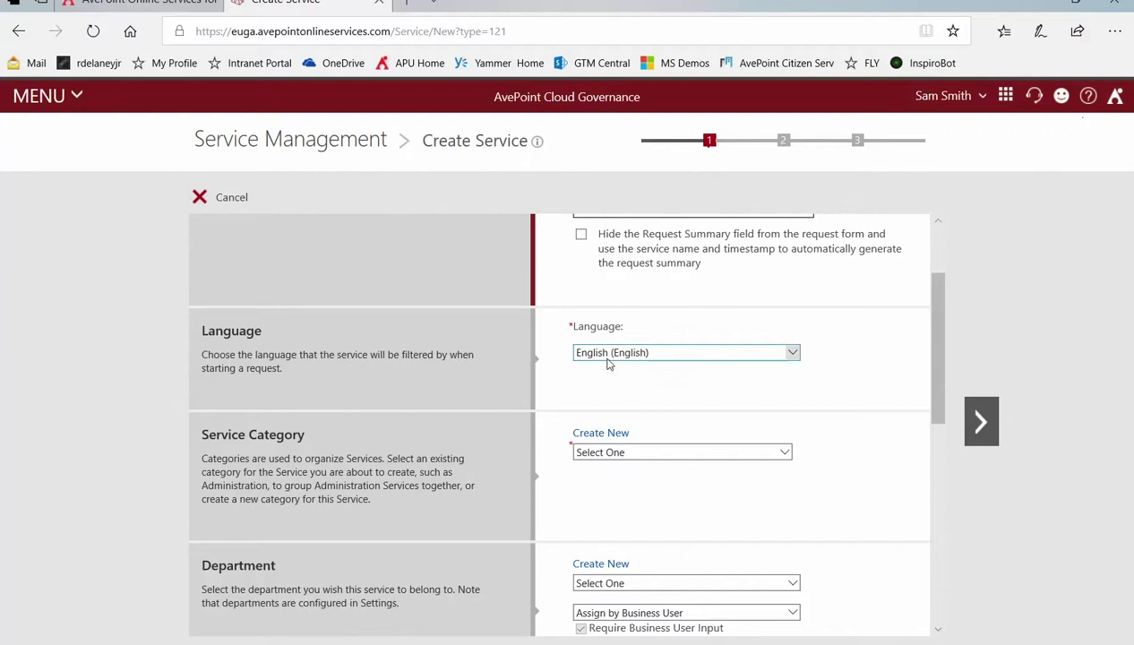
click(608, 358)
click(559, 370)
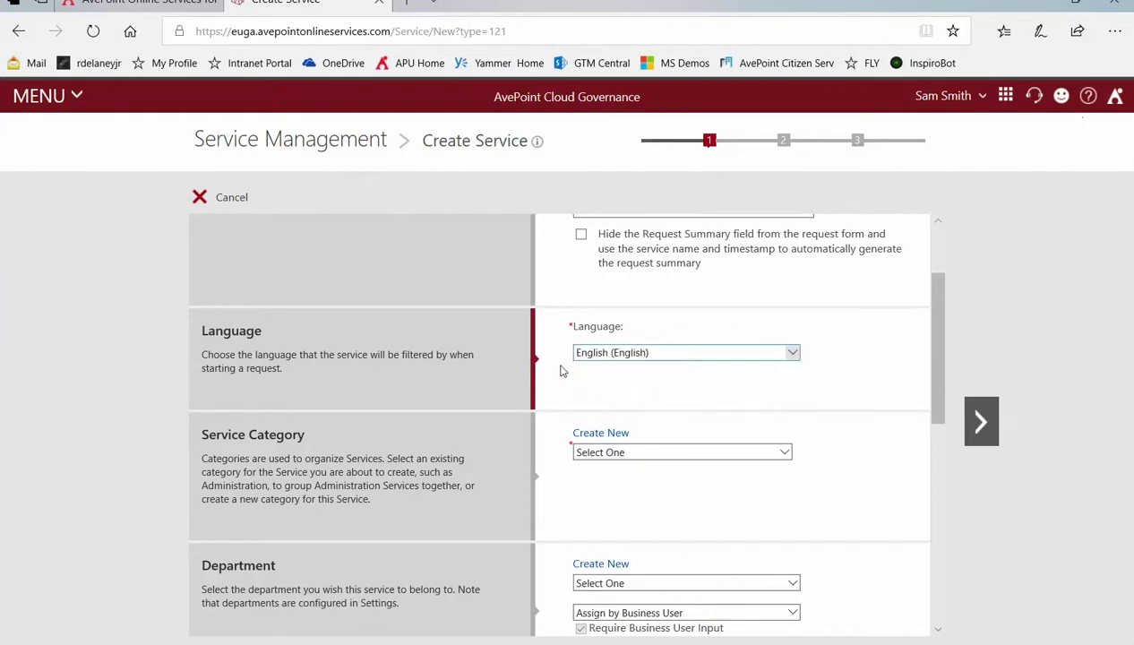
scroll(563, 371, down, 1)
click(614, 392)
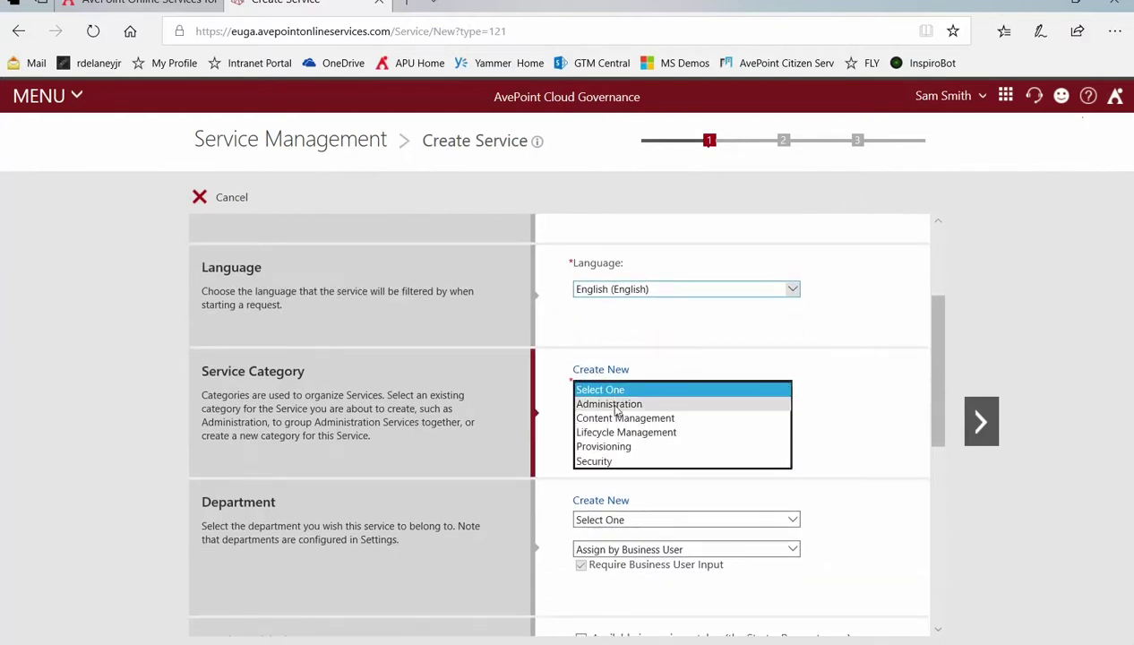
click(614, 405)
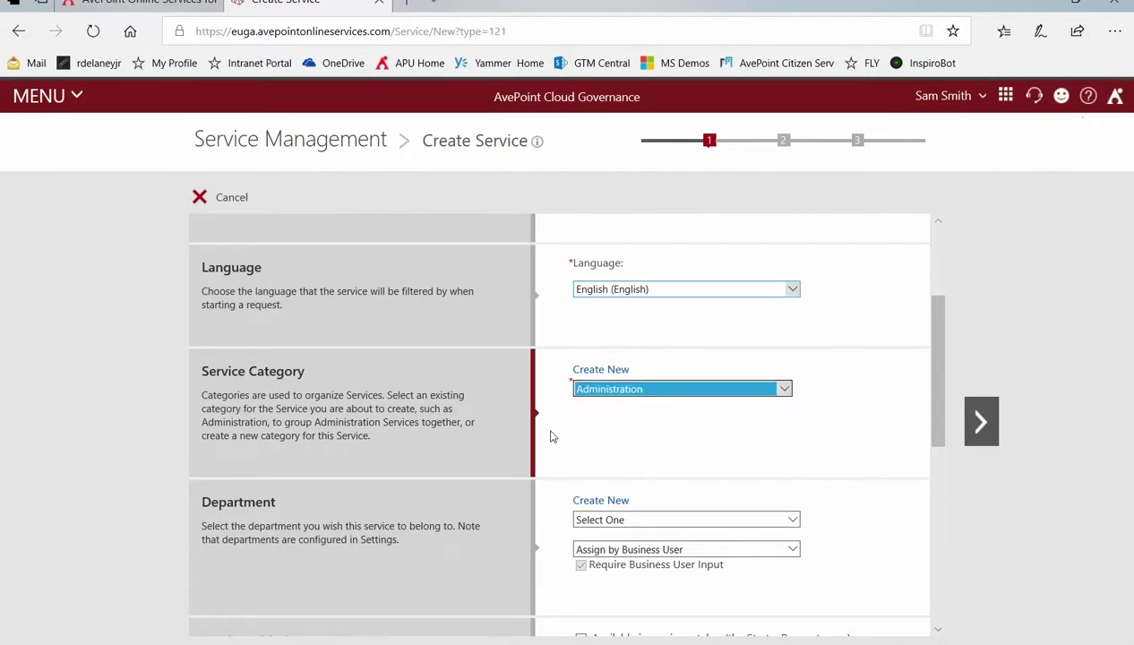
- Set the department to IT, assigned by IT Admin and hidden from the business user
scroll(547, 441, down, 2)
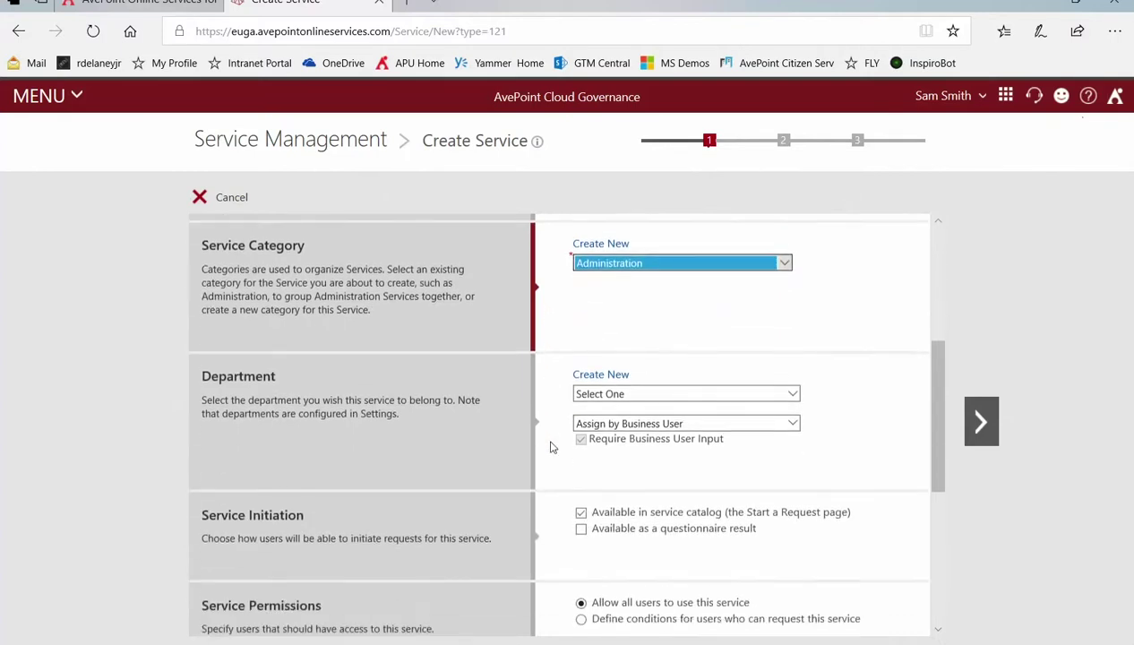
click(592, 397)
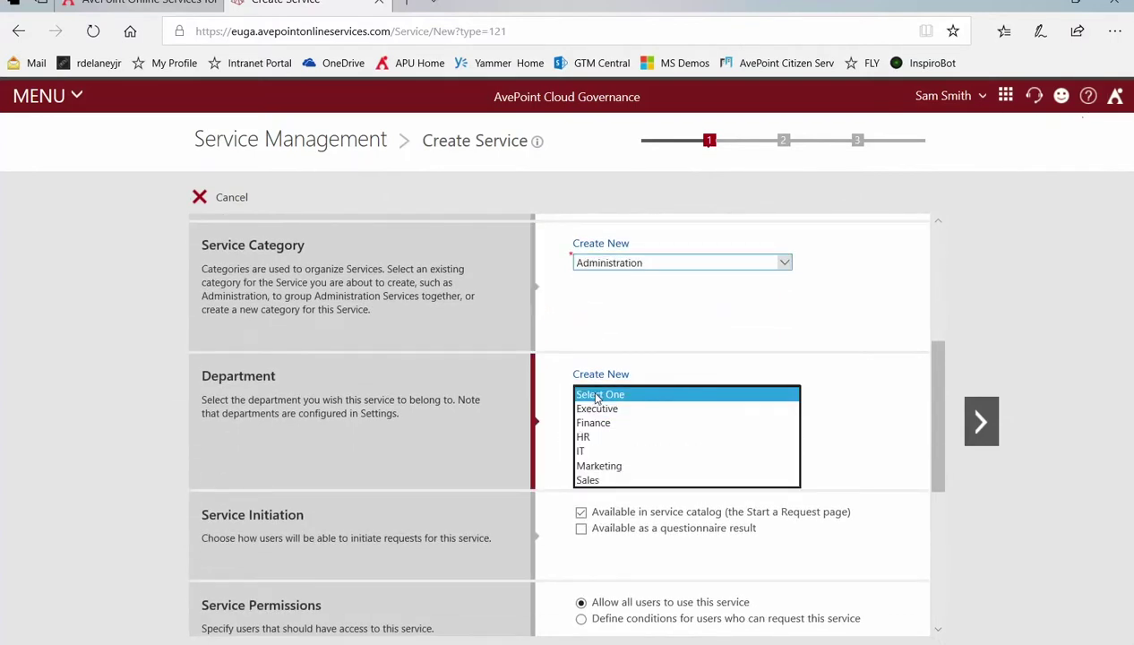
click(594, 452)
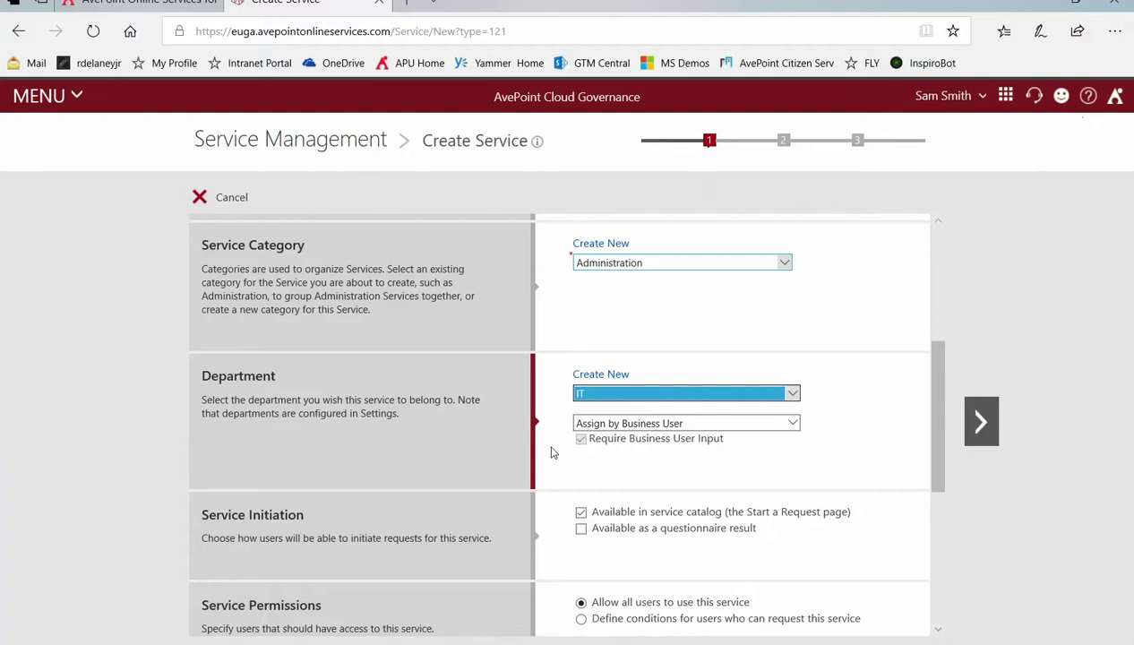
scroll(551, 453, down, 1)
click(606, 360)
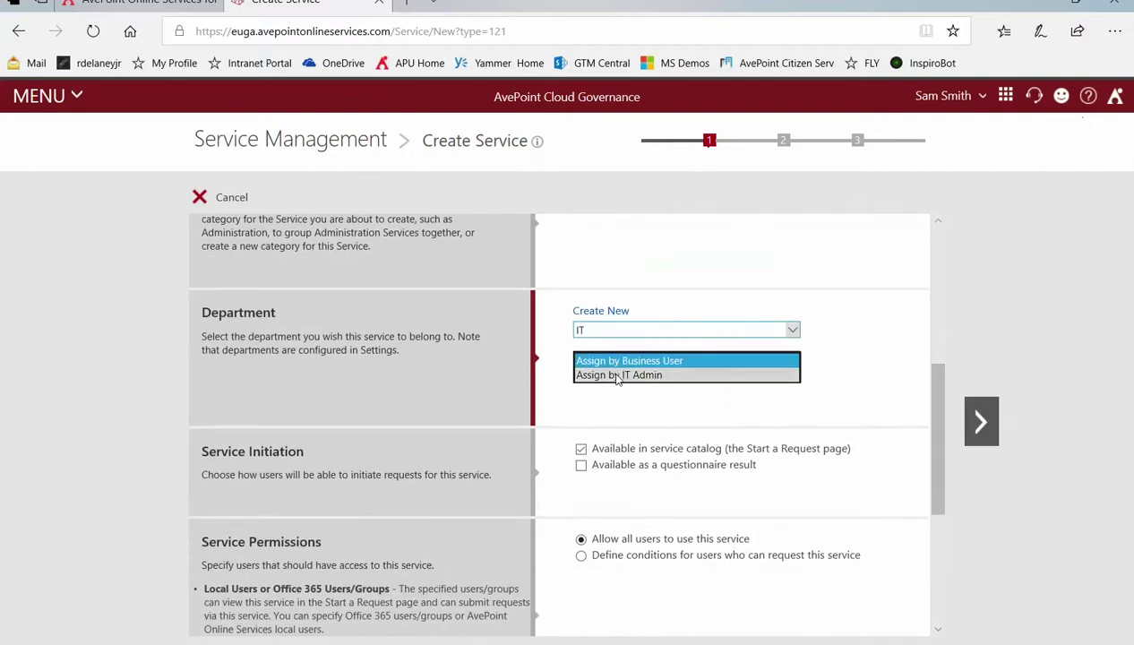
click(617, 376)
click(582, 394)
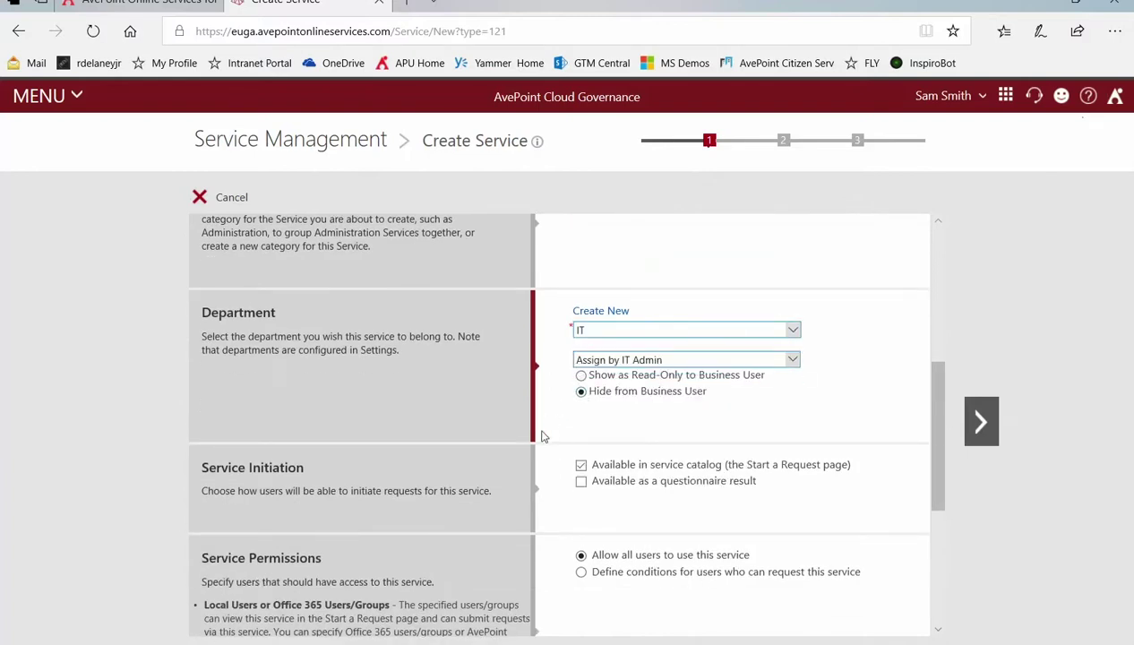
- Restrict the service permissions with an Office 365 Group/Microsoft Team Roles condition, adding $Group Owners as the allowed value
scroll(545, 431, down, 2)
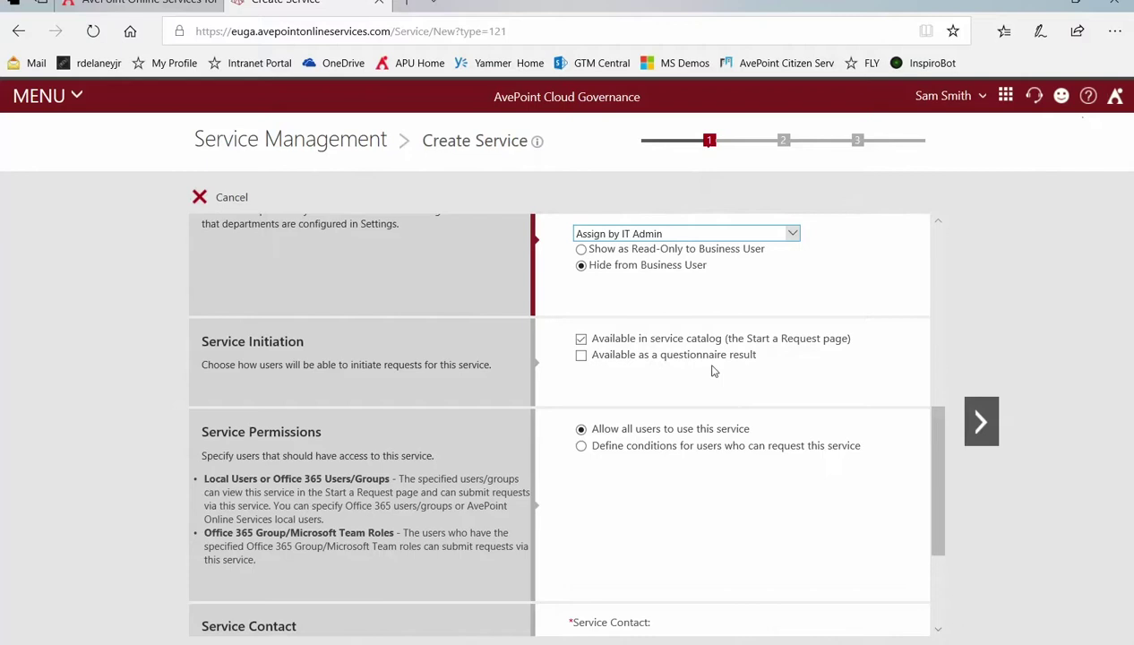
scroll(553, 390, down, 1)
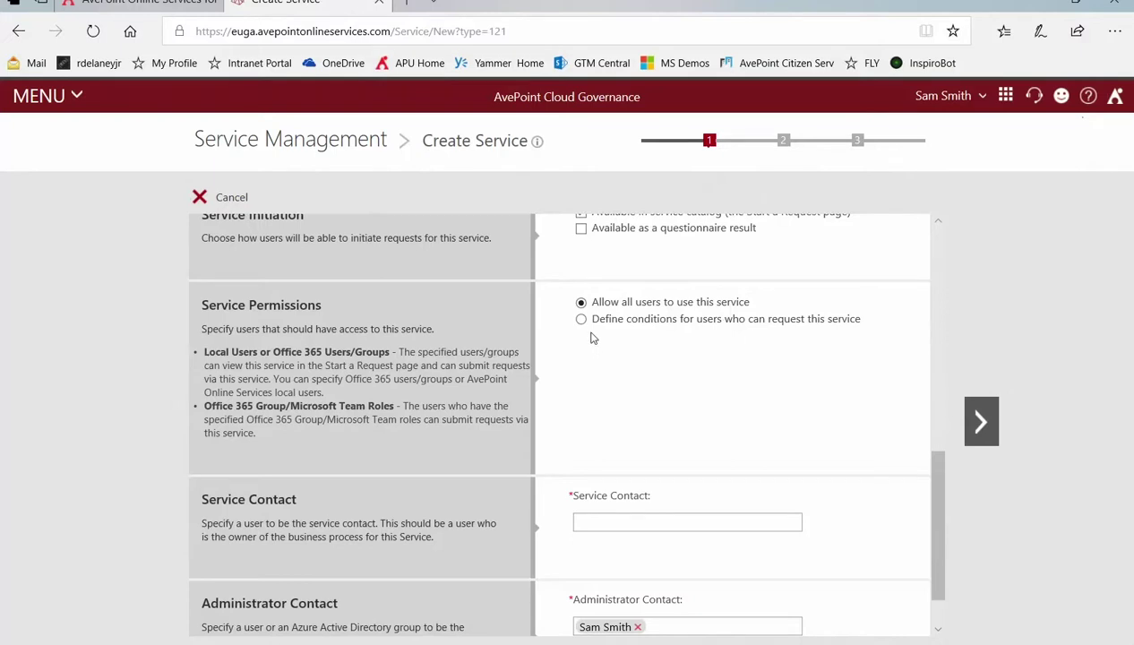
click(582, 320)
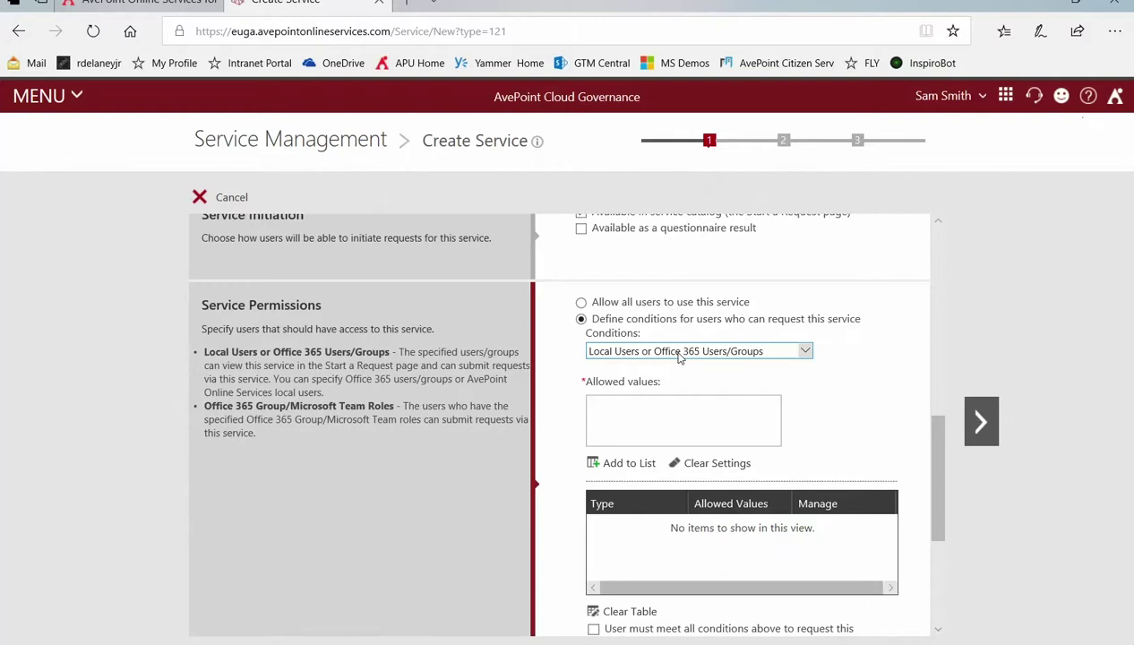
click(679, 354)
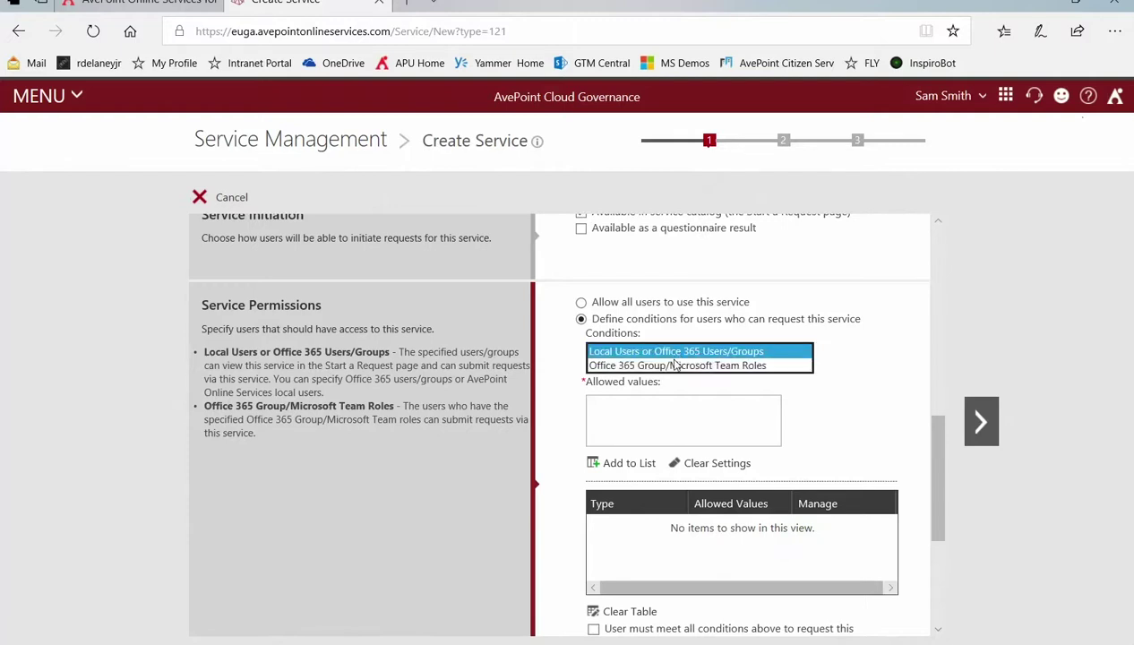
click(659, 374)
click(632, 432)
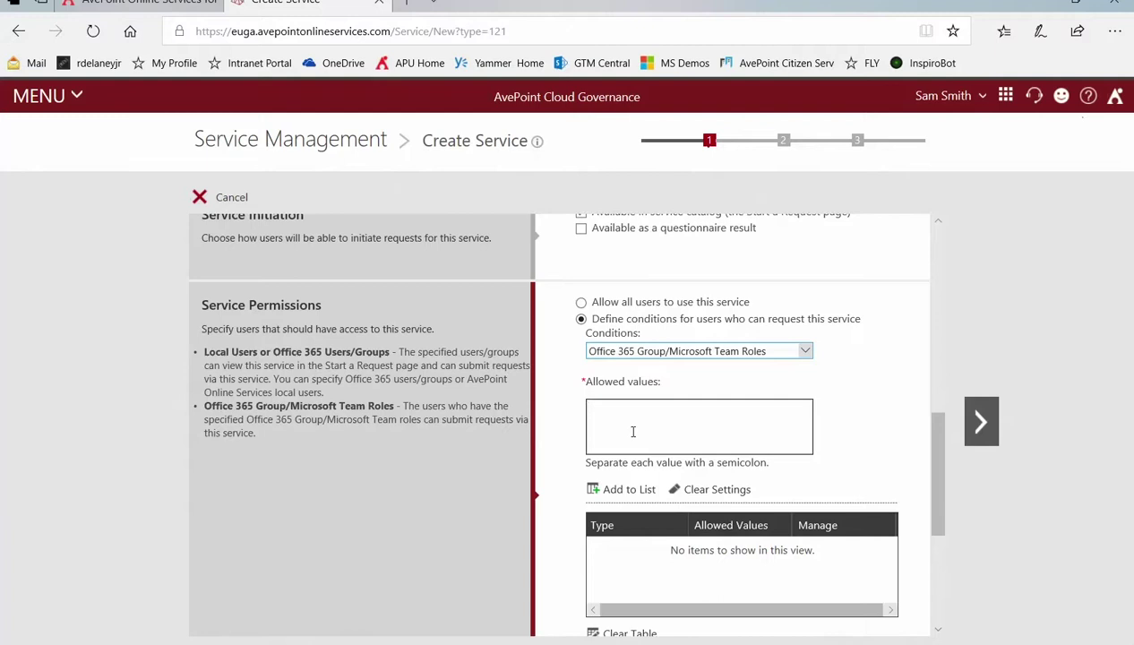
text($)
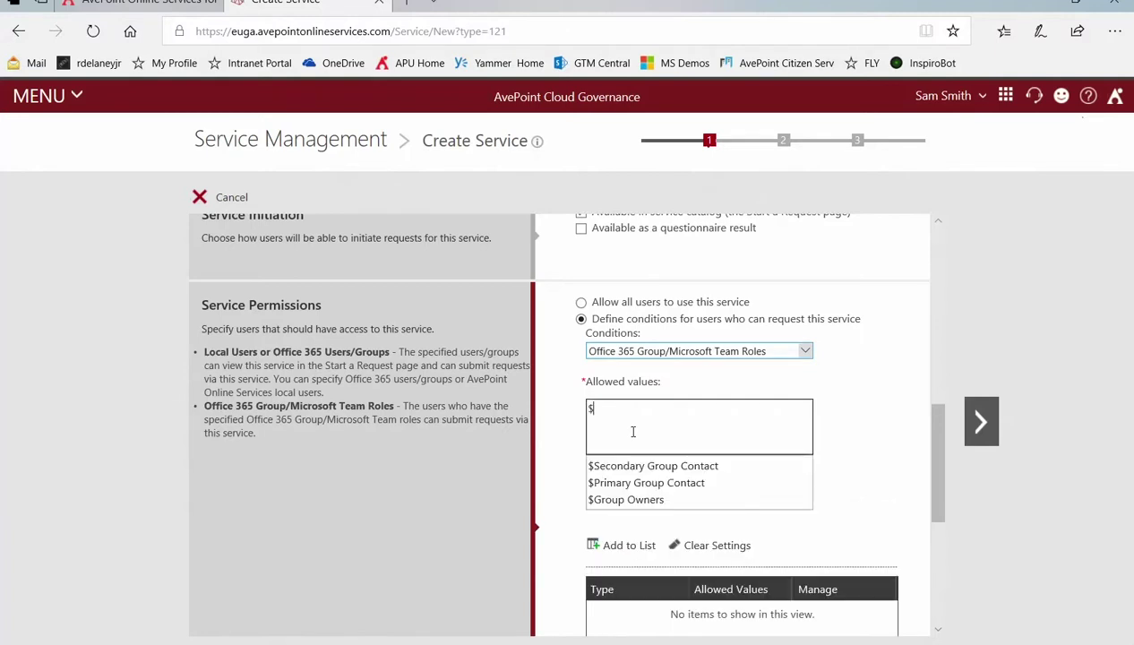
click(634, 500)
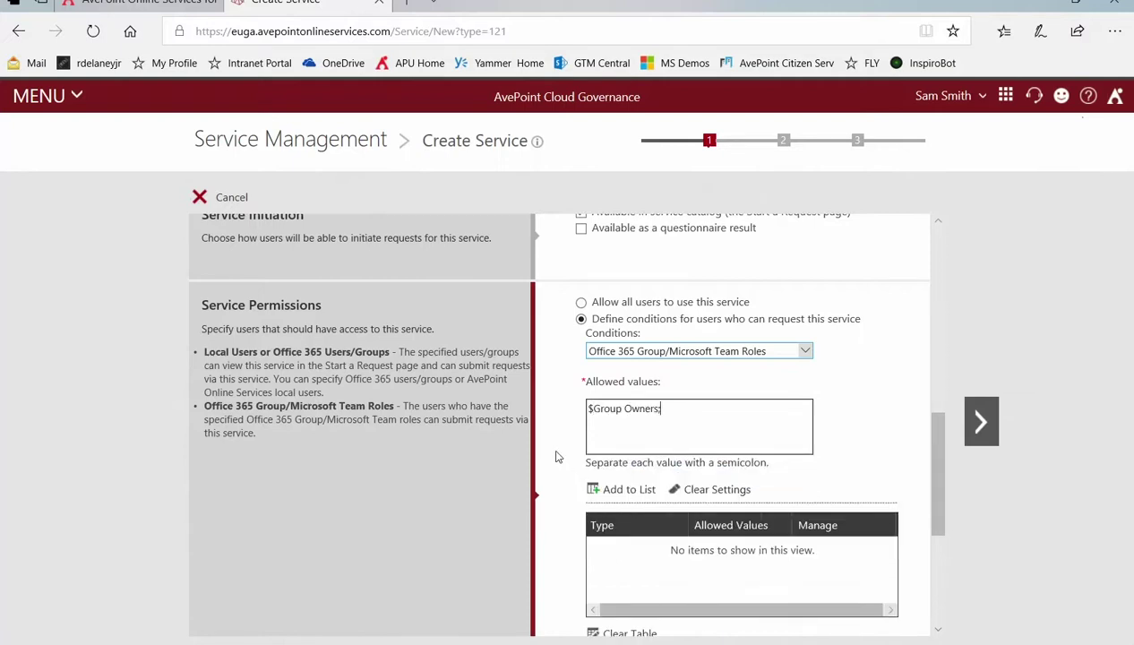
click(627, 490)
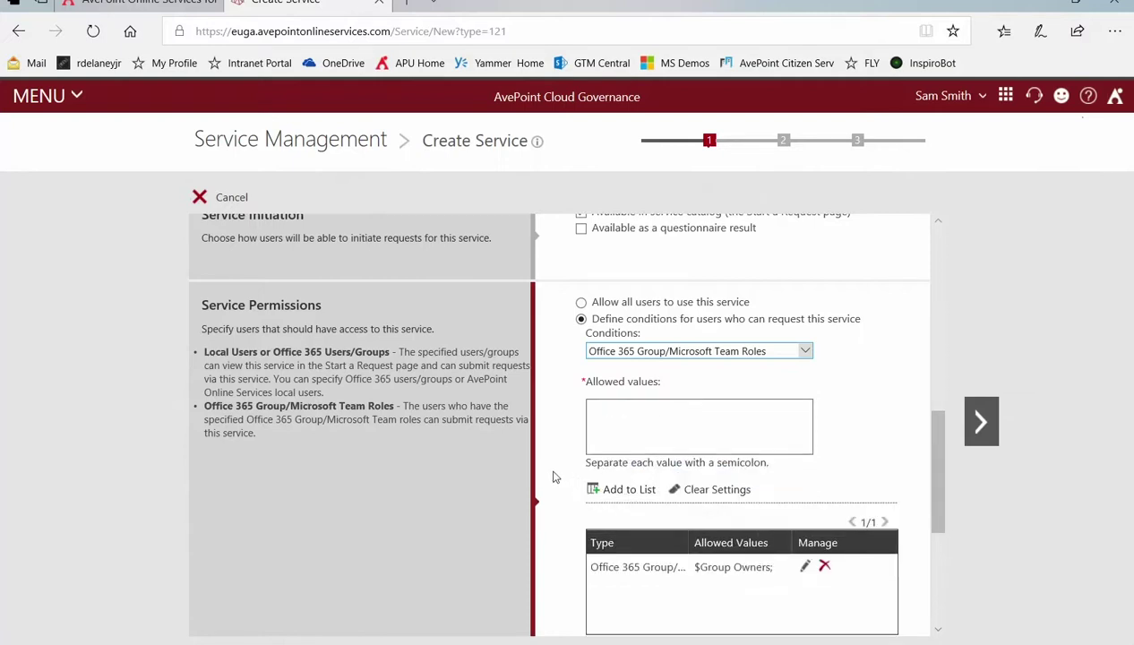
- Search "admin" to assign the administrator account as the service contact, and proceed to the second page of the service setup
scroll(553, 477, down, 3)
click(582, 459)
text(admin)
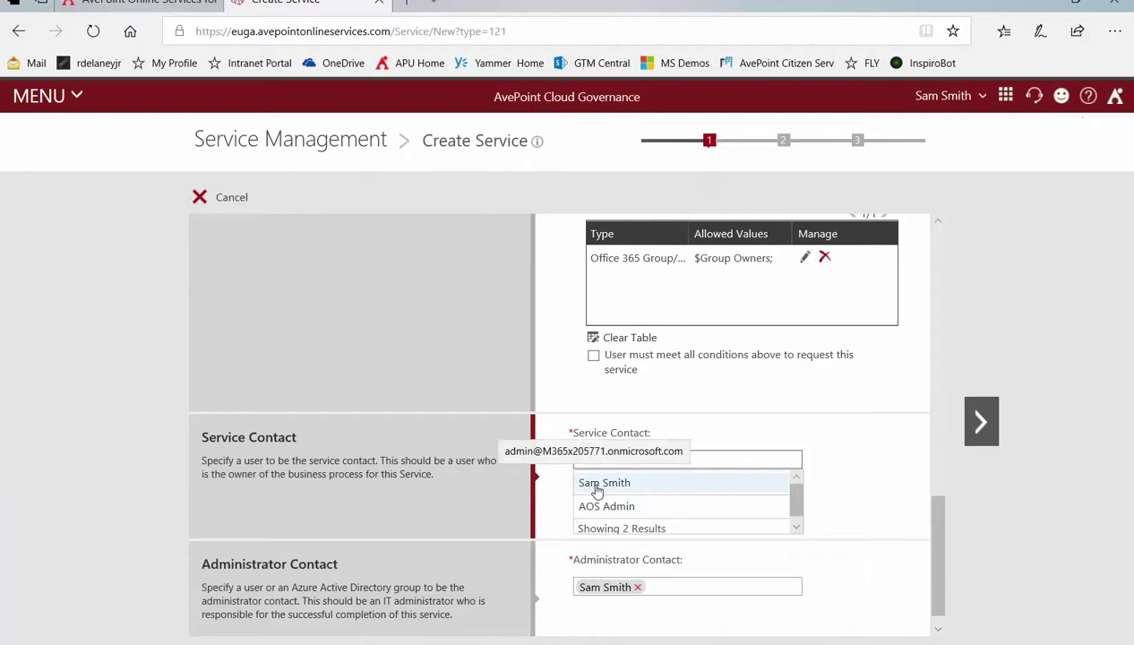
click(594, 484)
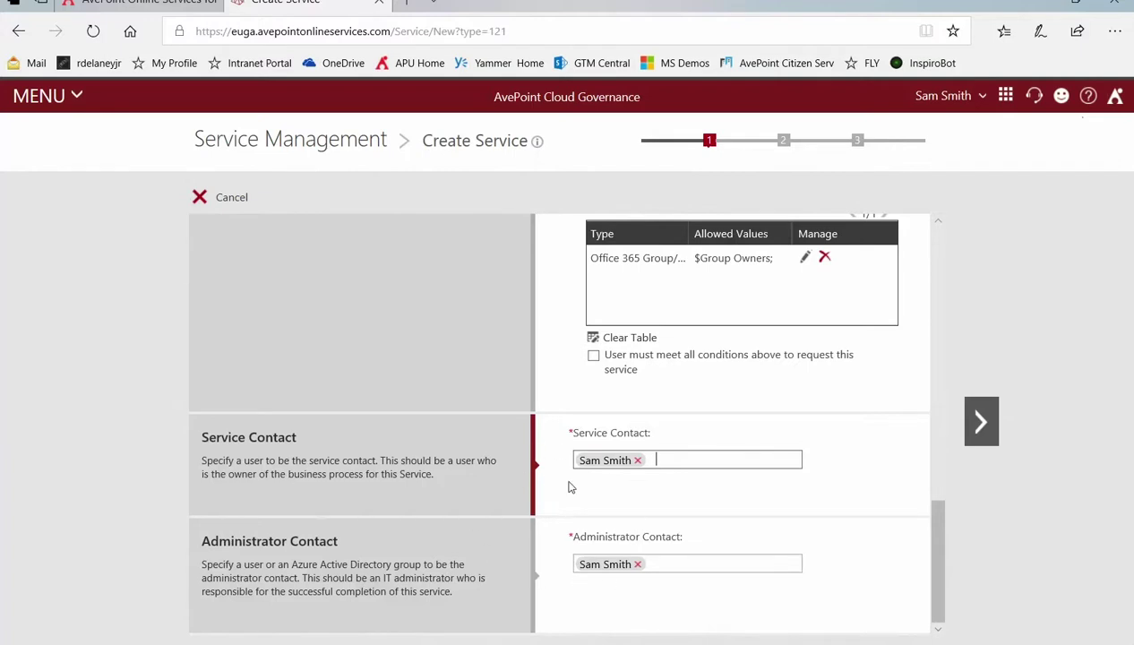
click(981, 421)
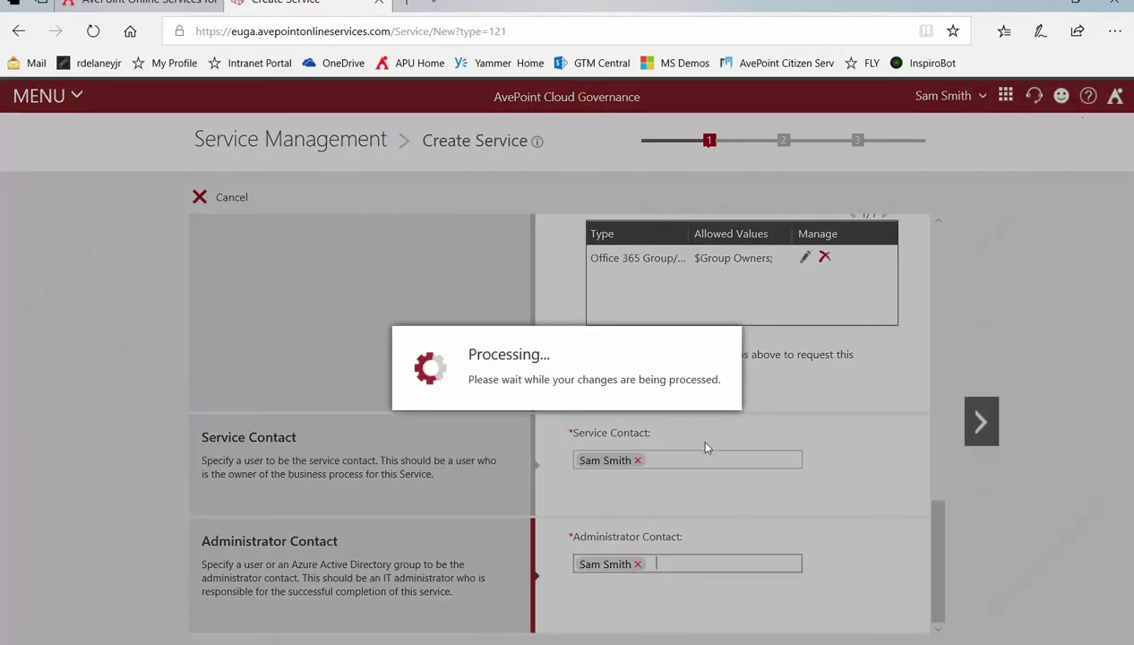
- Select the Contoso app profile and limit the scope to groups/teams owned by the requester
click(637, 257)
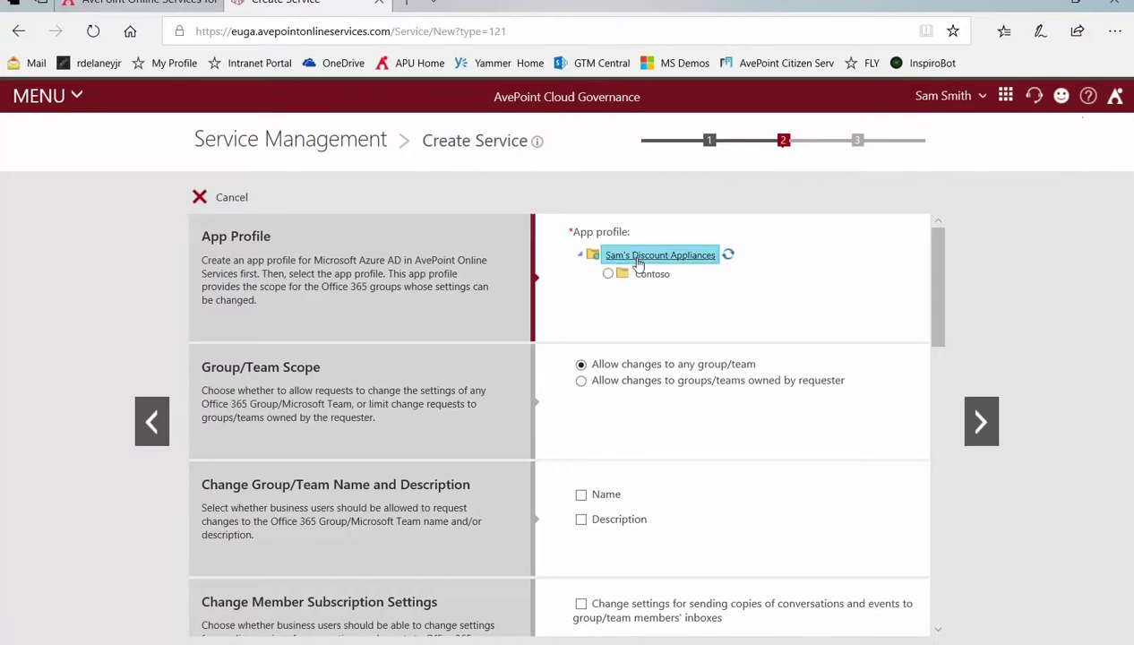
click(609, 274)
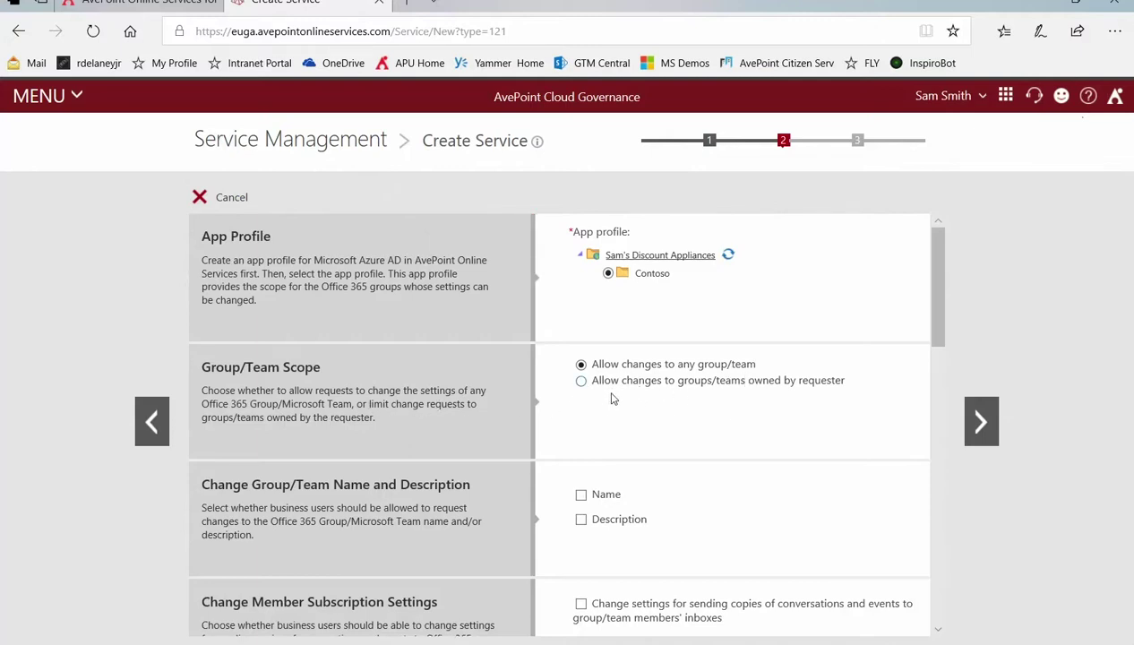
click(581, 381)
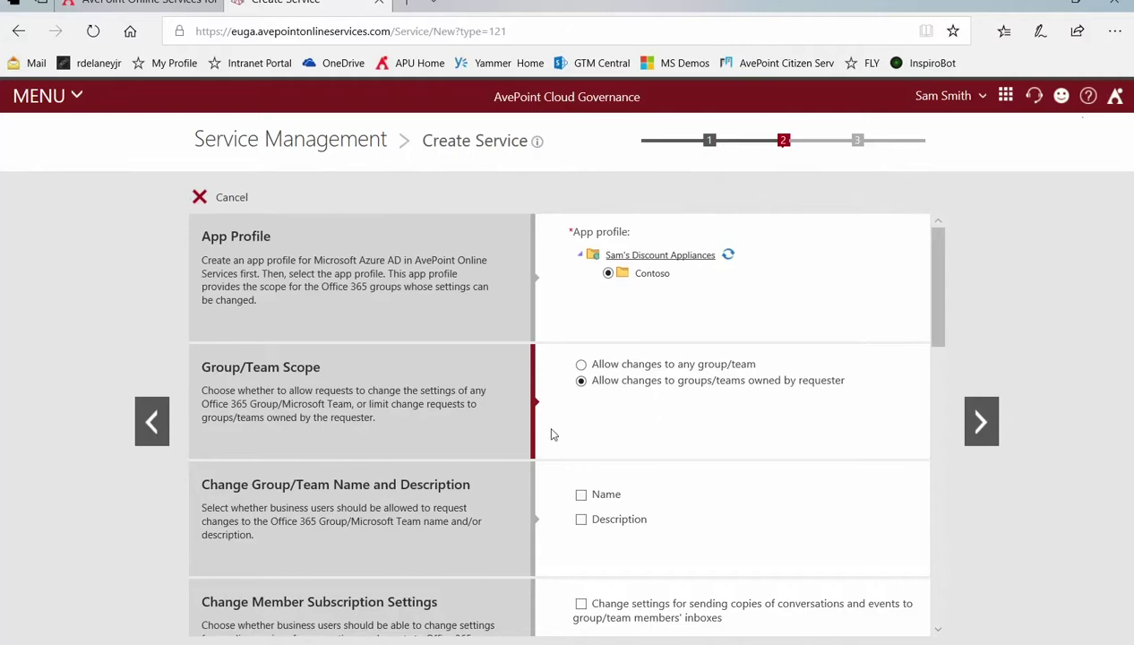
- Allow business users to request changes to the group/team name, description, and member subscription settings
scroll(551, 435, down, 1)
scroll(551, 434, down, 3)
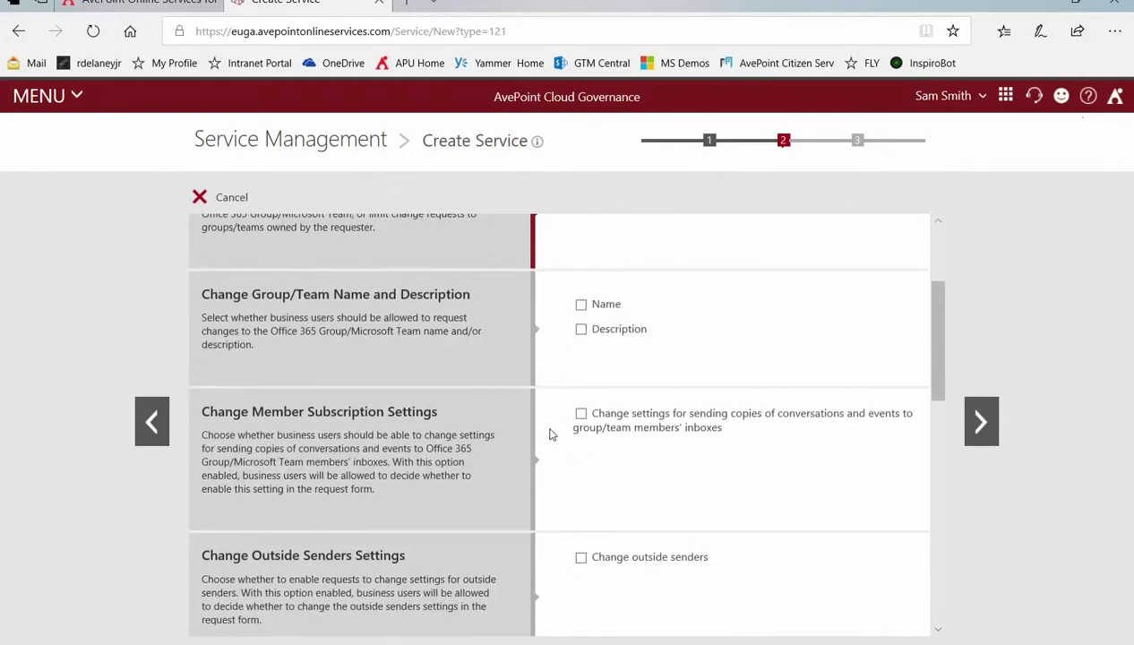
scroll(551, 434, down, 1)
click(581, 242)
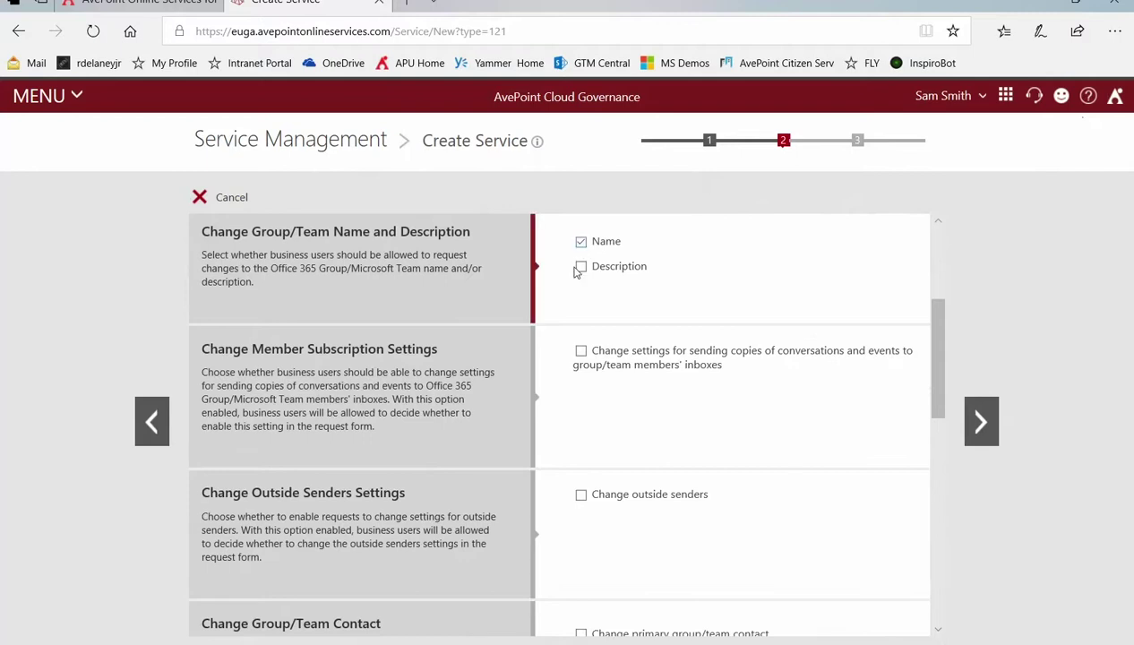
click(581, 267)
click(581, 351)
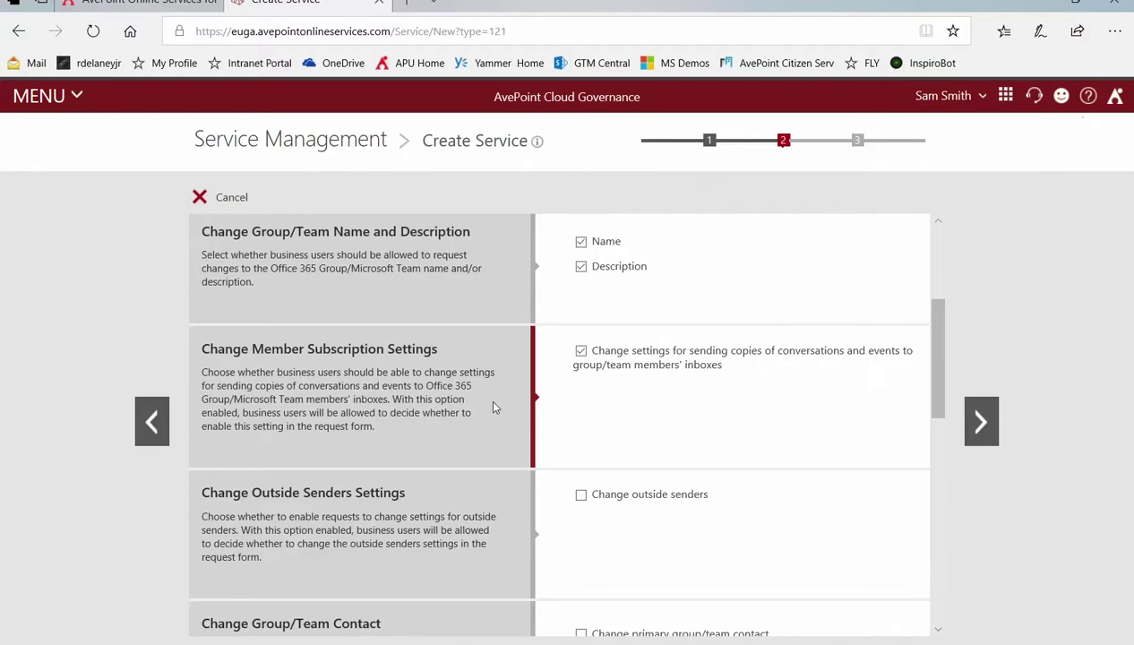
- Enable adding and removing group/team owners, with the new owner scope set to peers and direct or indirect reports
scroll(542, 409, down, 1)
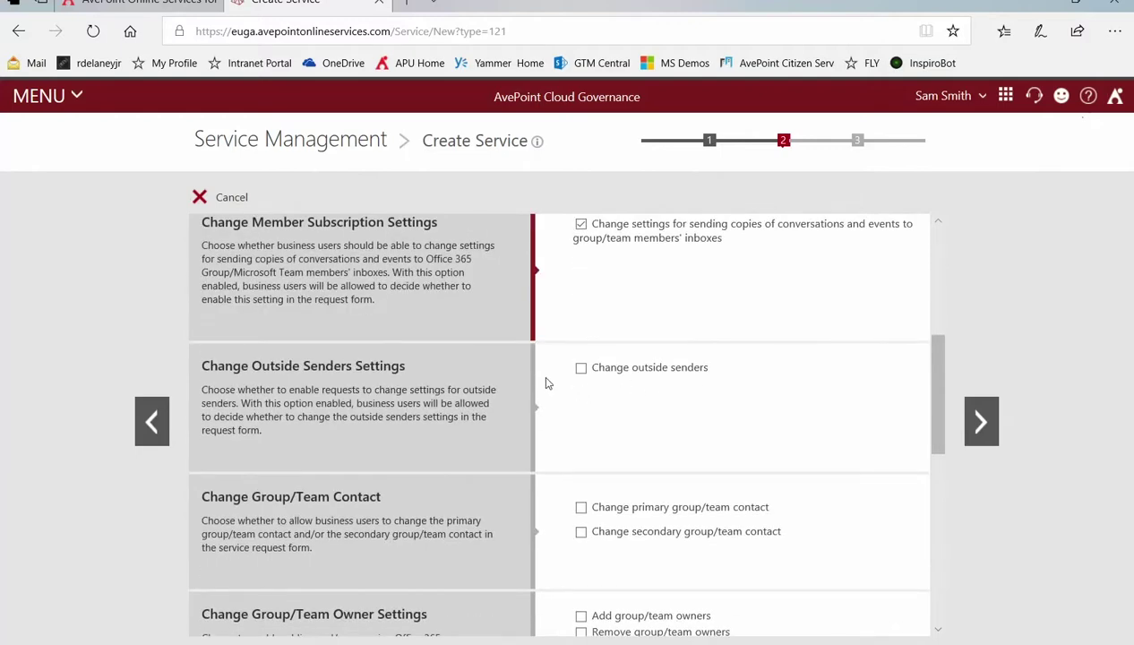
scroll(549, 385, down, 1)
scroll(546, 387, down, 1)
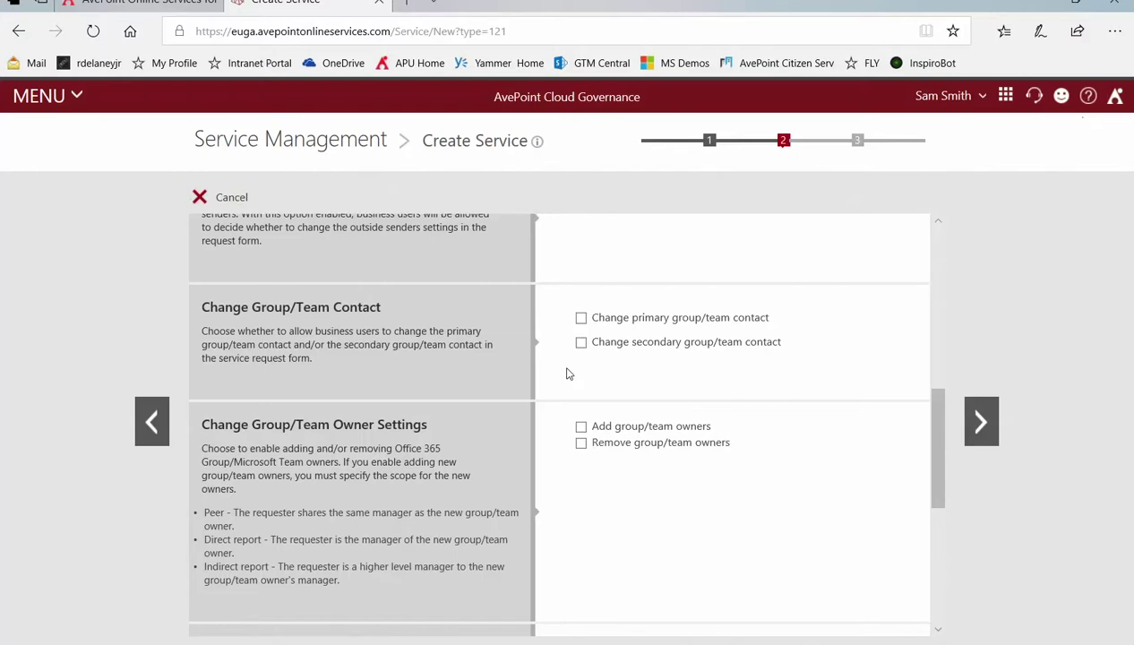
scroll(567, 374, down, 3)
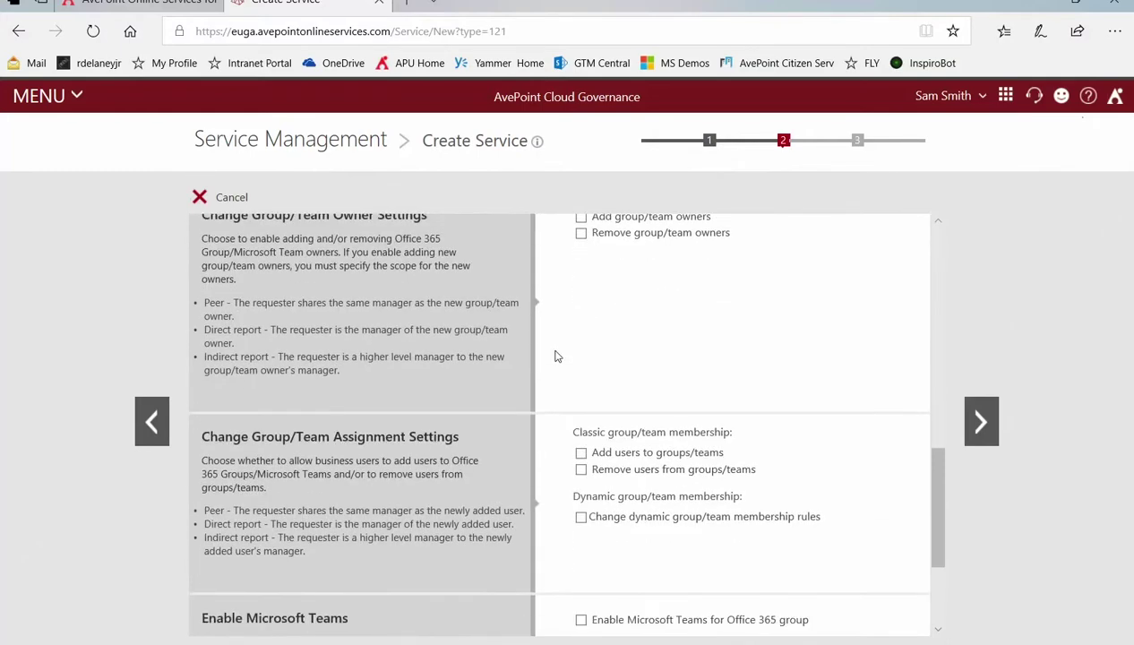
scroll(556, 356, up, 2)
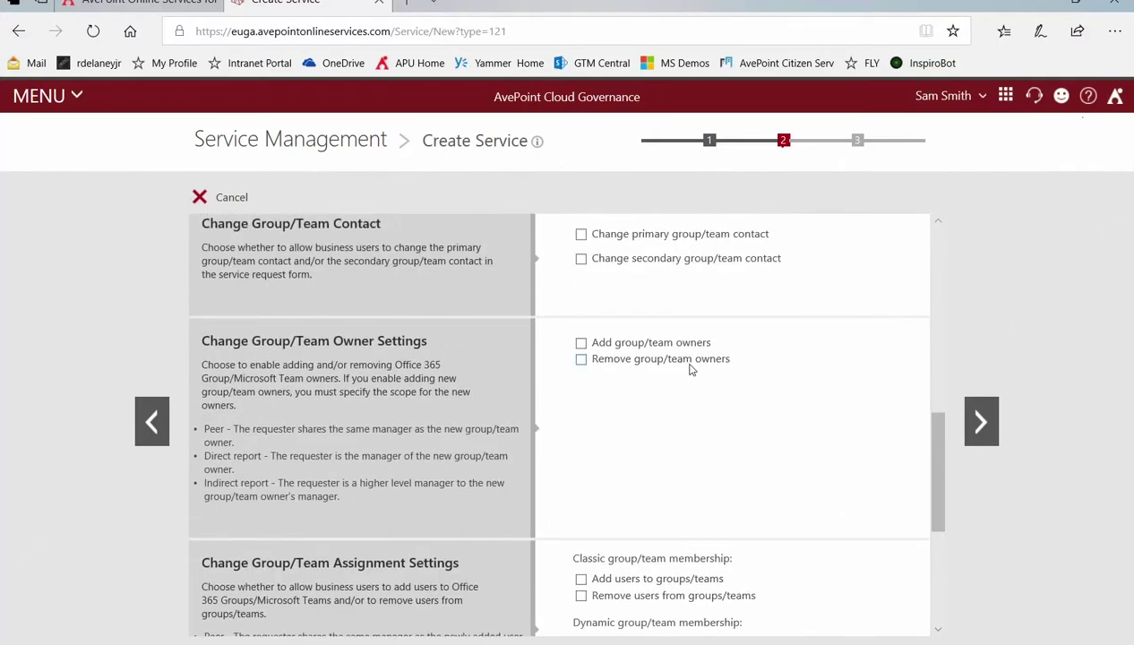
click(581, 343)
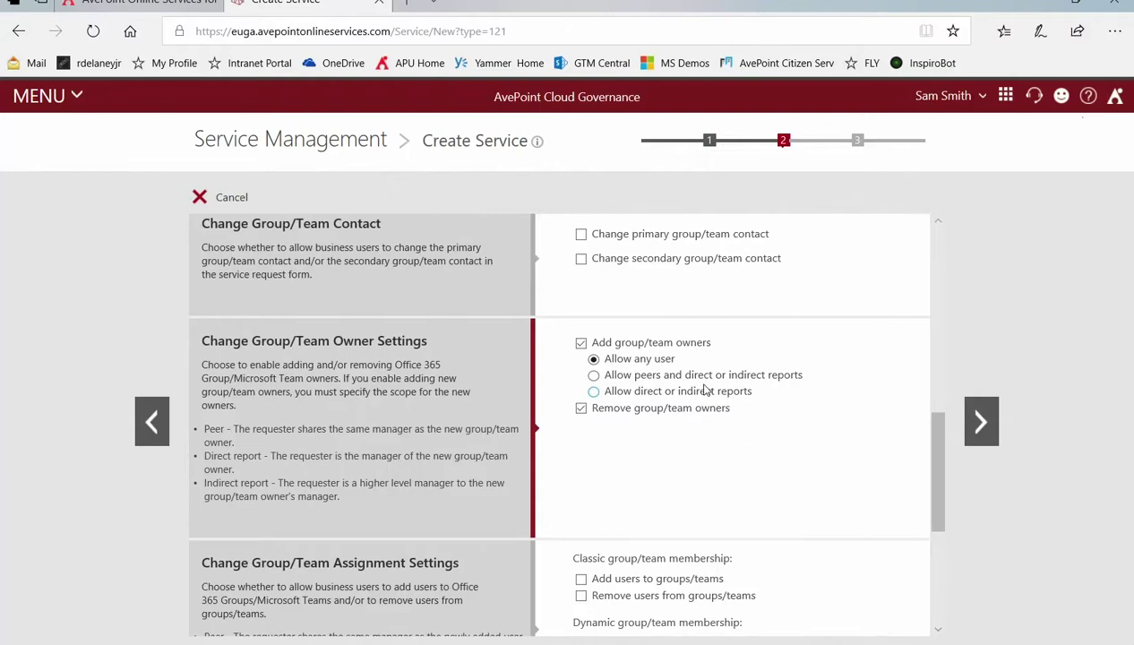
click(593, 375)
- Under classic group/team membership, enable adding users with any user allowed, and enable removing users
scroll(549, 403, down, 2)
scroll(555, 398, down, 1)
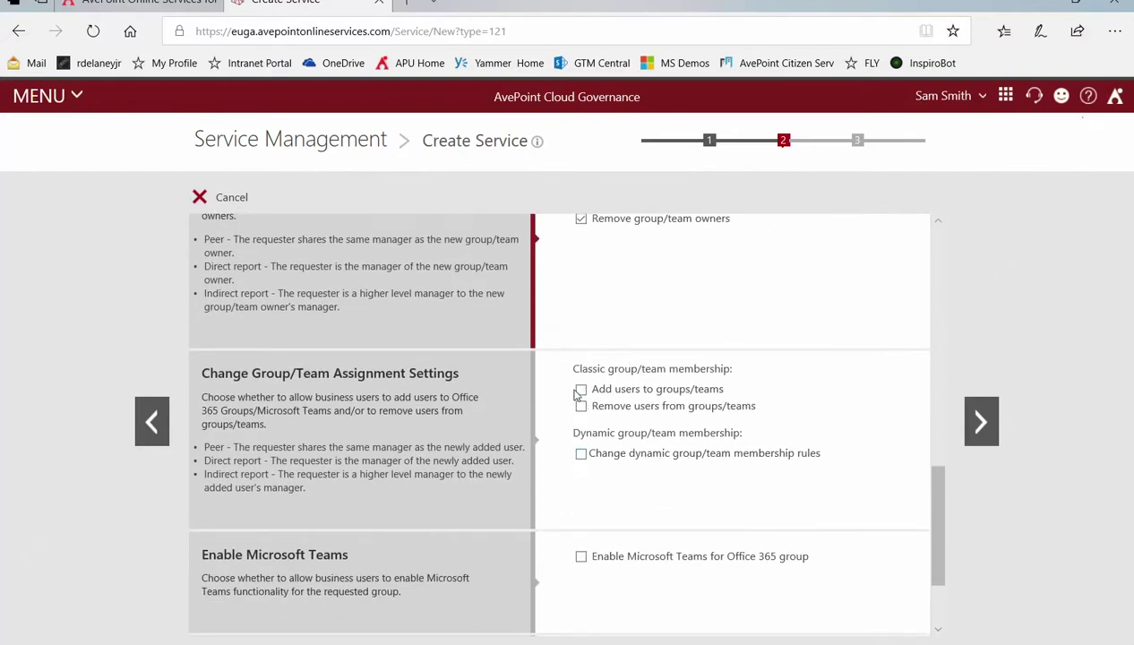
click(581, 393)
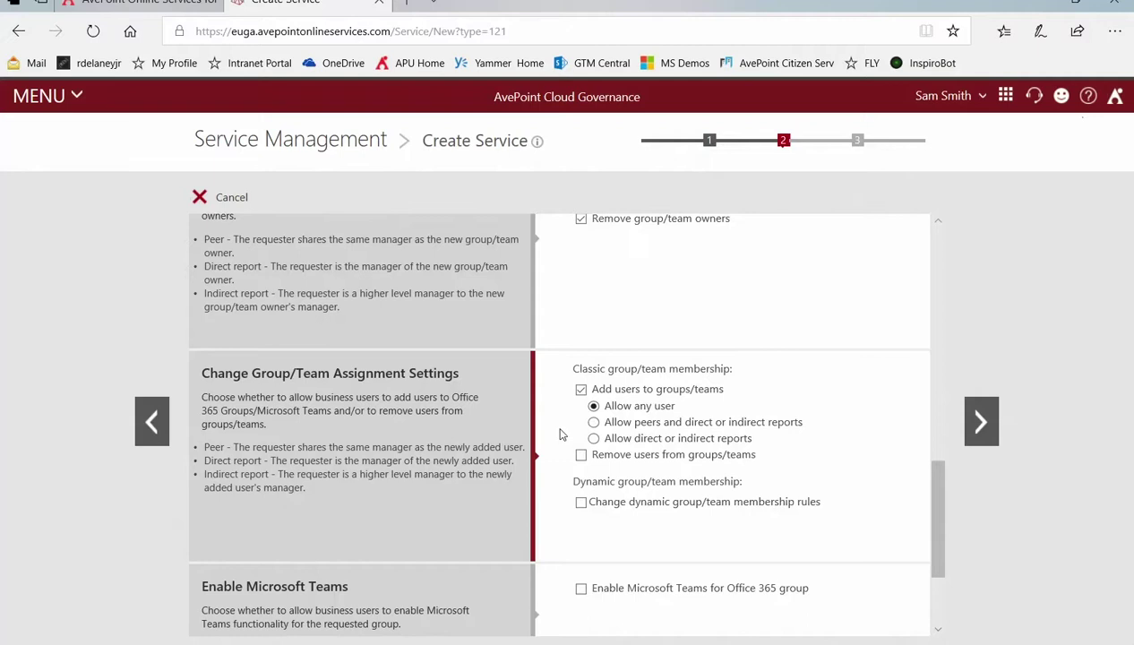
click(581, 454)
scroll(550, 459, down, 2)
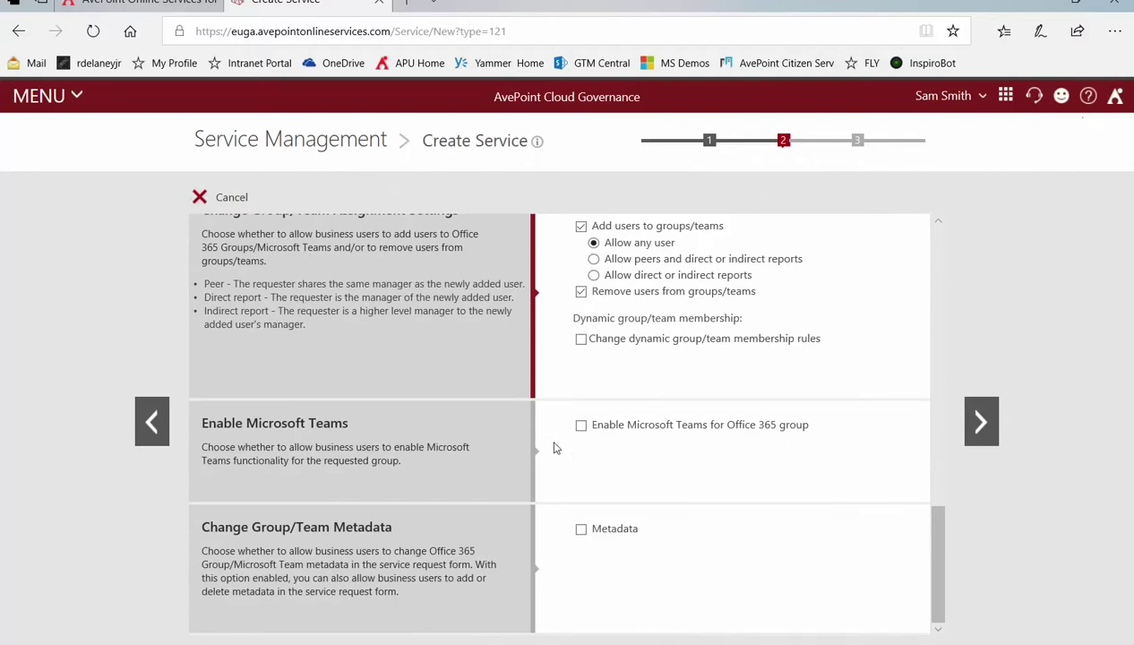
click(578, 530)
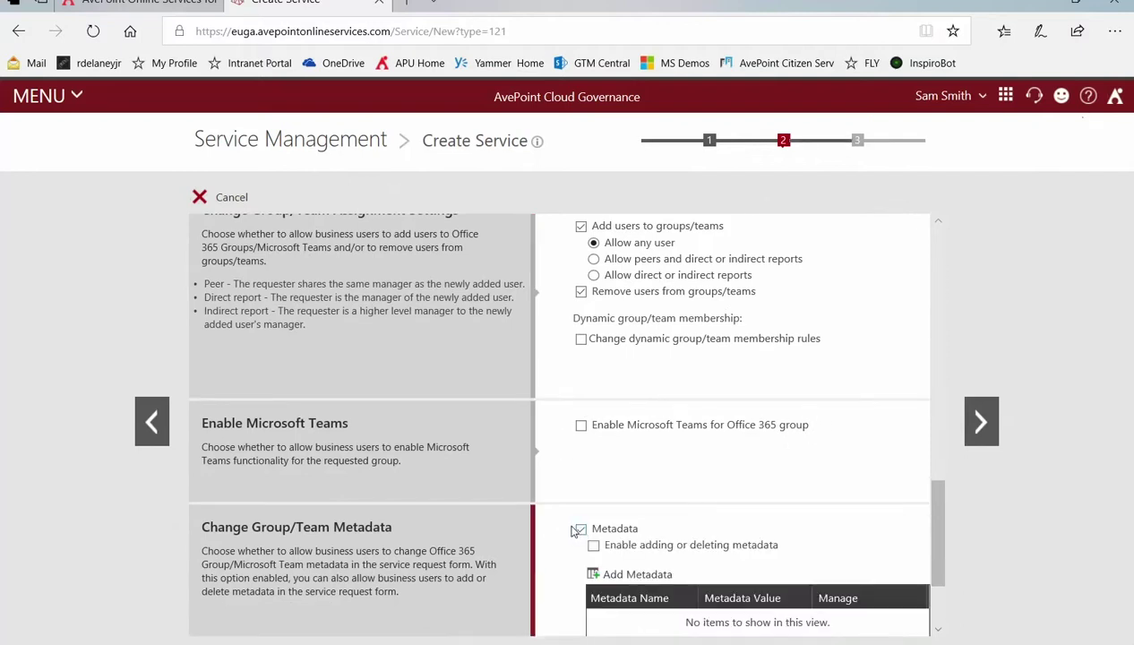
scroll(562, 532, down, 2)
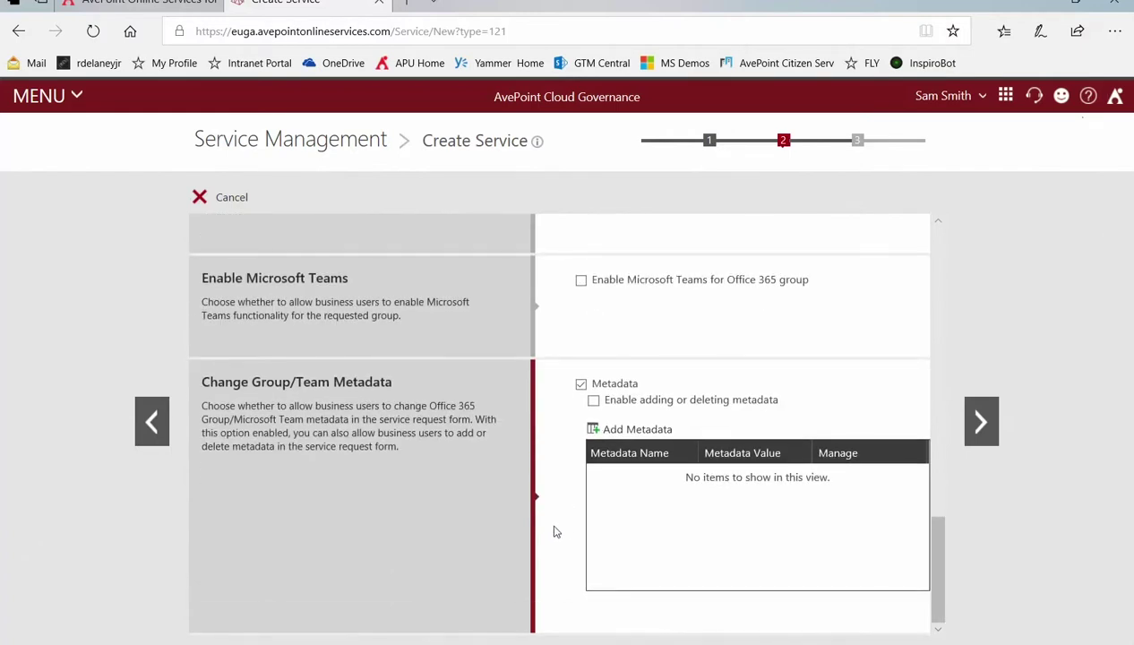
click(581, 383)
- Proceed to the third page of the service setup and select Groups/Teams Change Approval Process as the single approval process
click(981, 421)
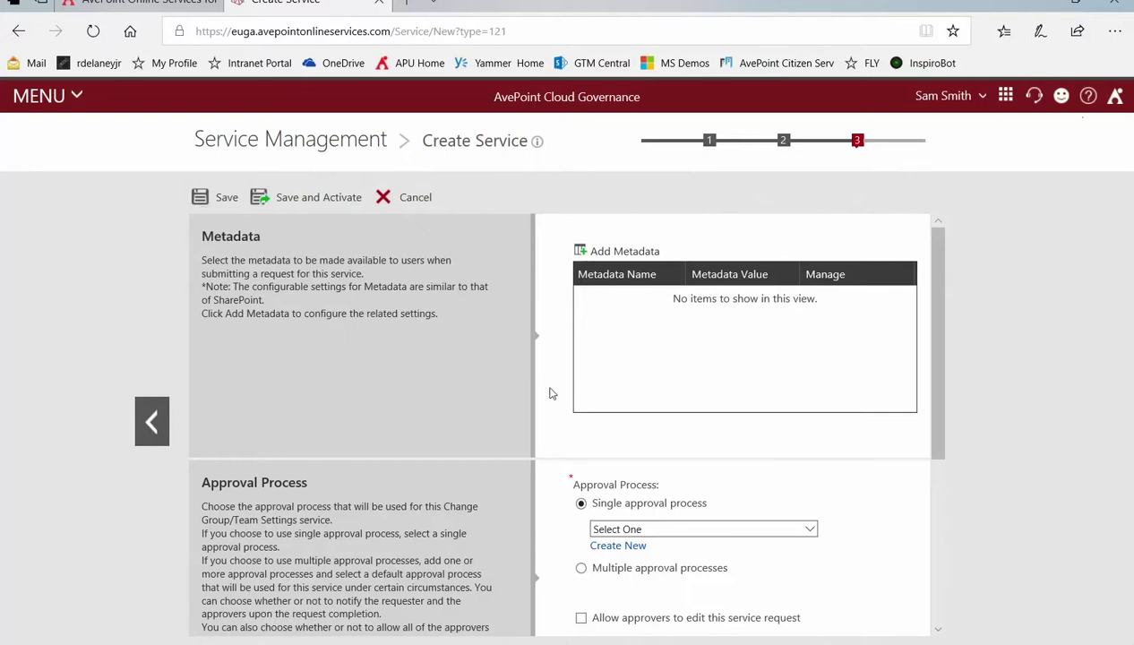
scroll(555, 399, down, 2)
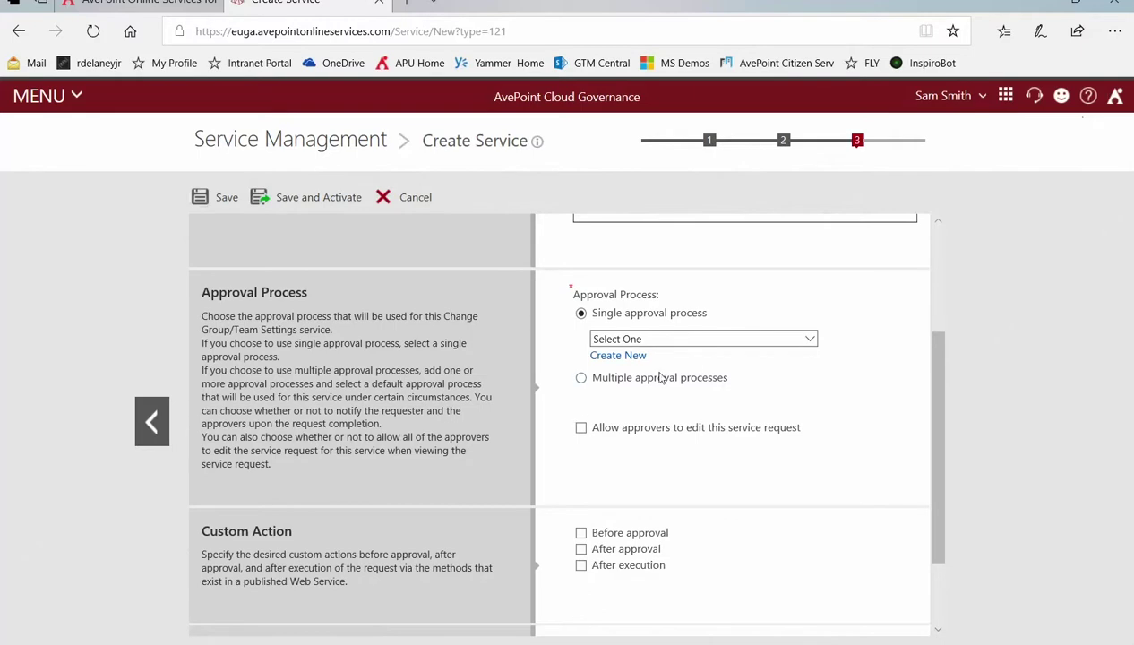
click(702, 339)
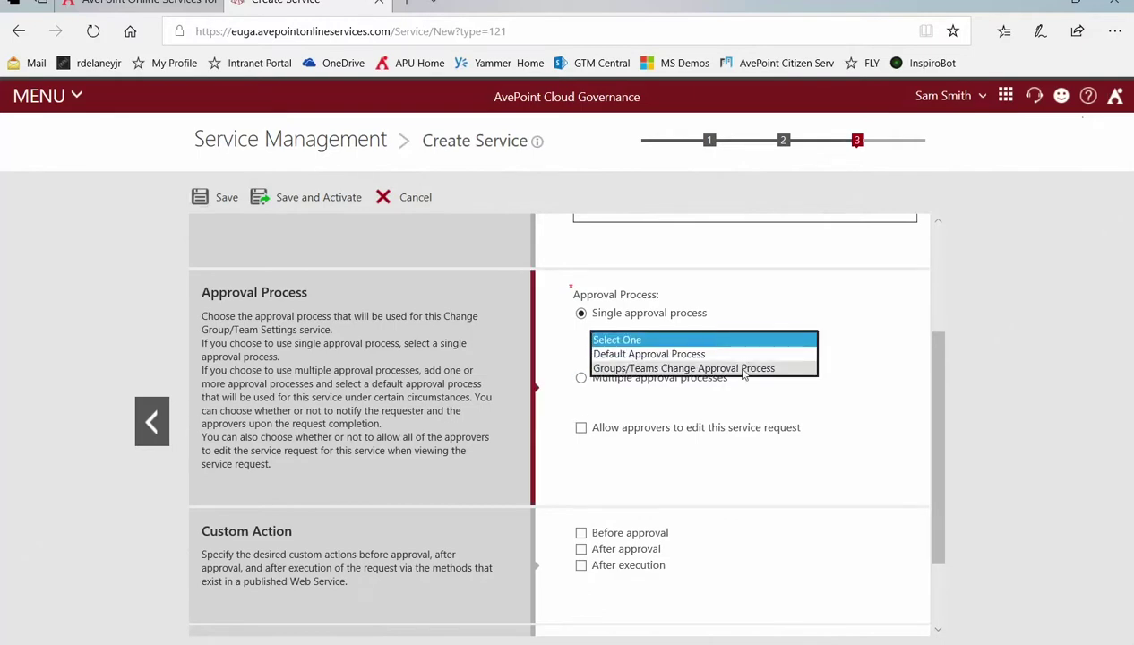
click(743, 369)
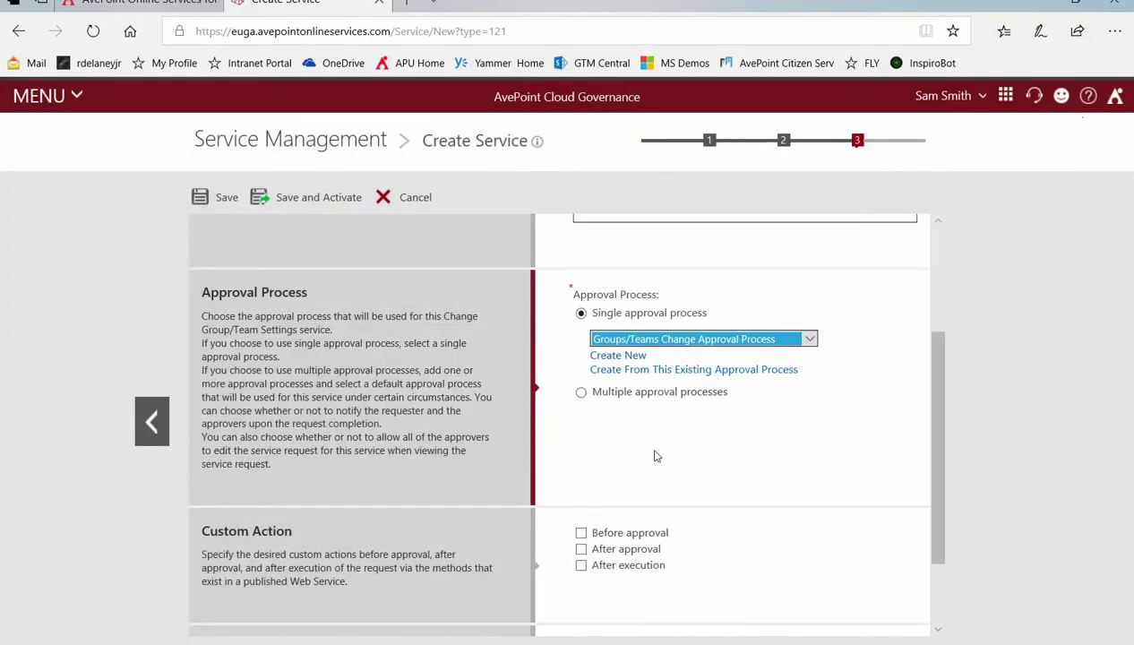
click(768, 446)
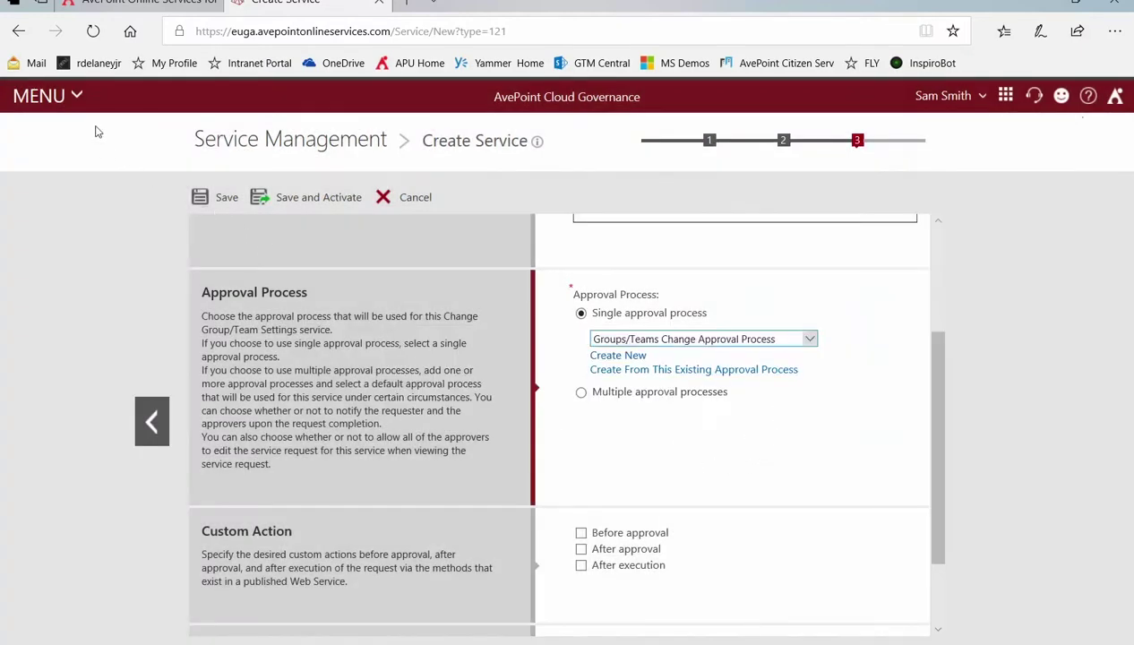
click(77, 96)
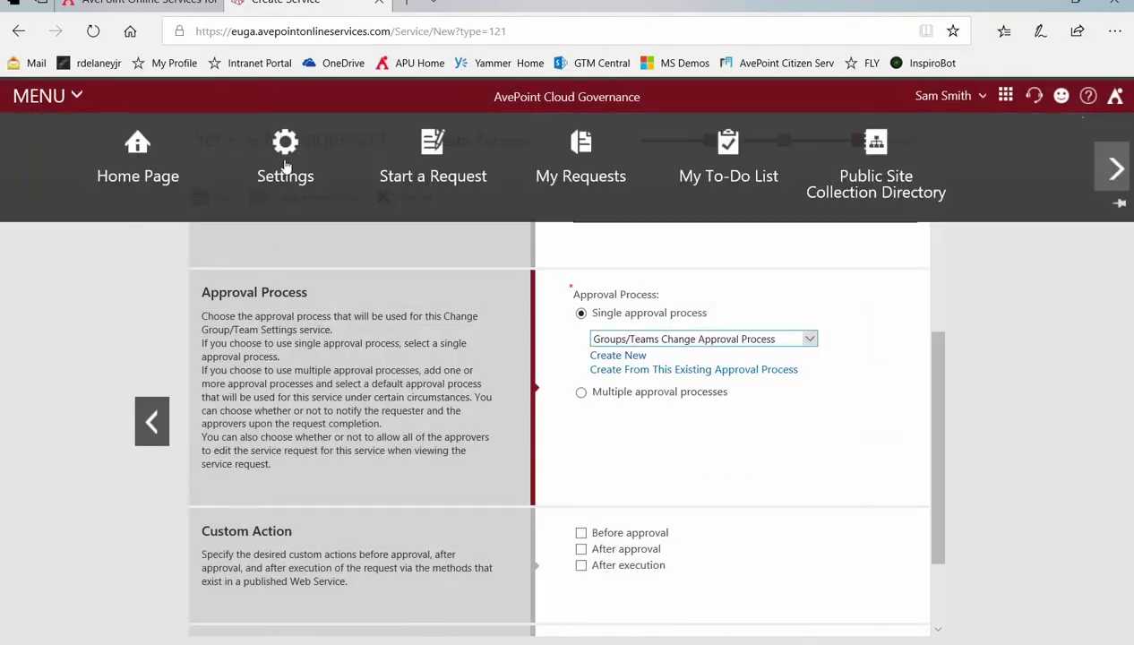
click(103, 303)
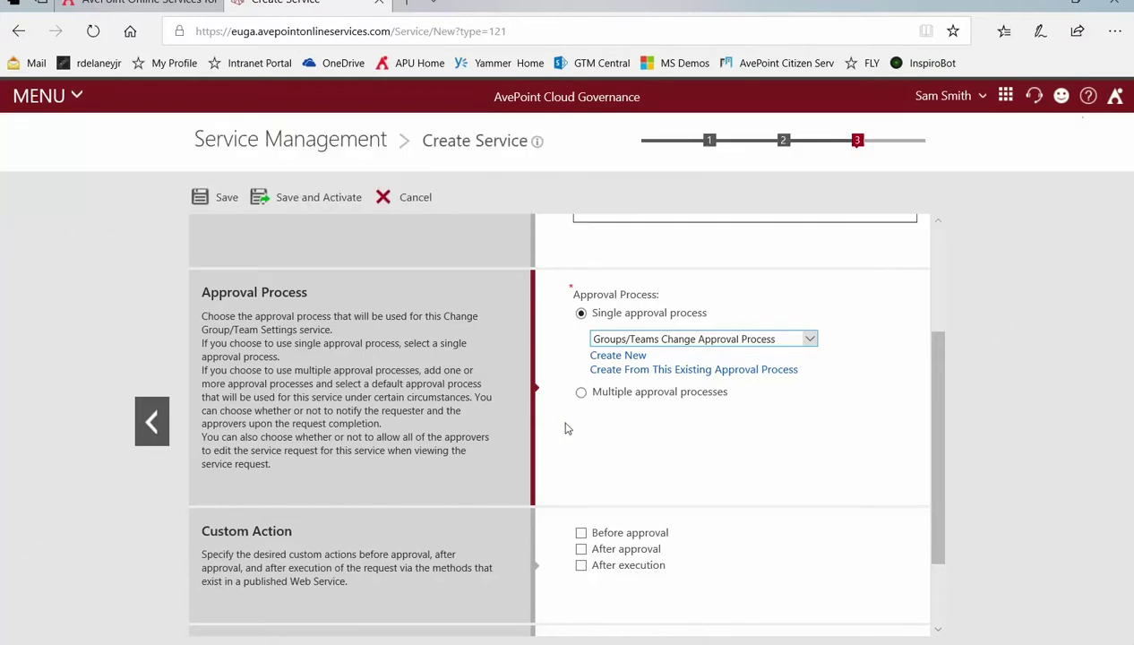
scroll(564, 424, down, 1)
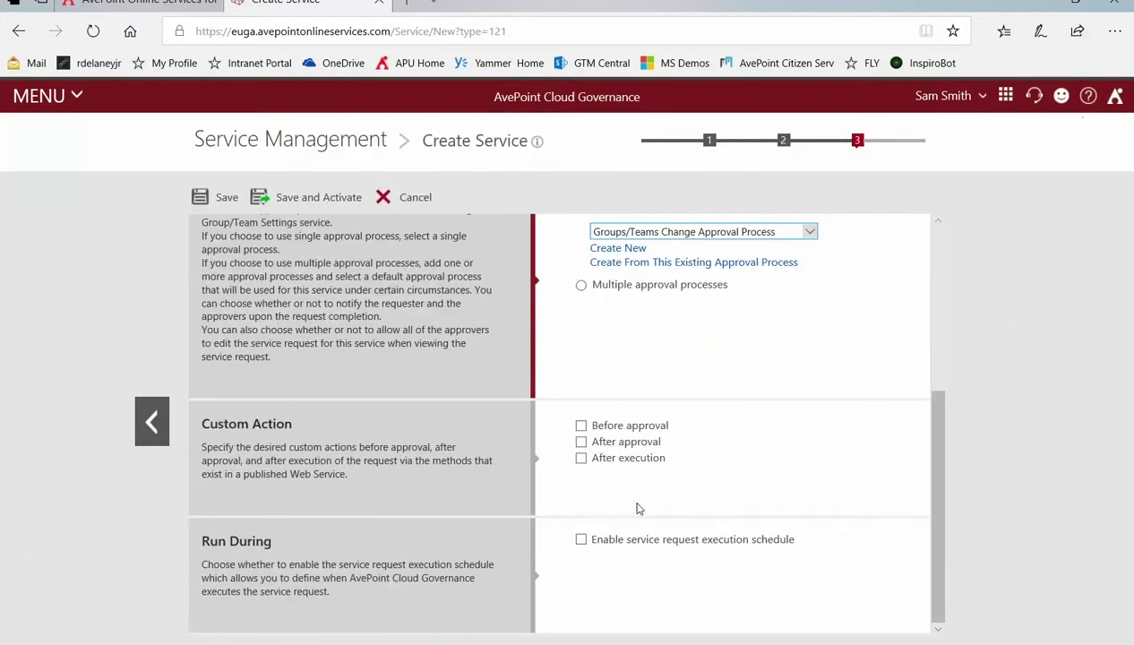
click(581, 427)
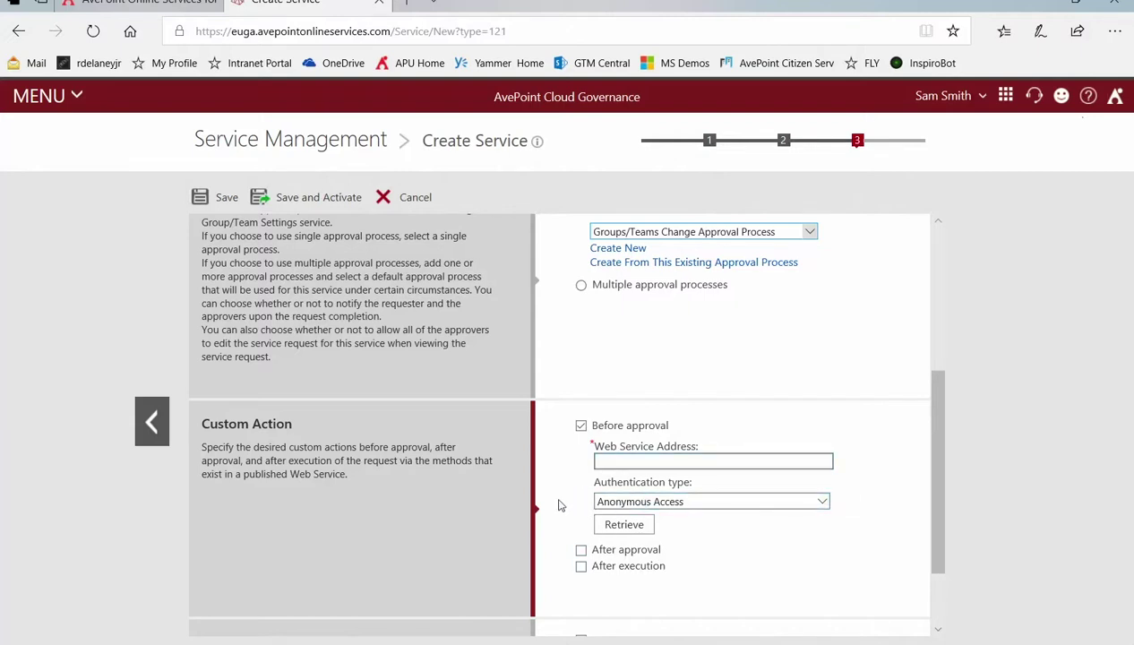
click(581, 426)
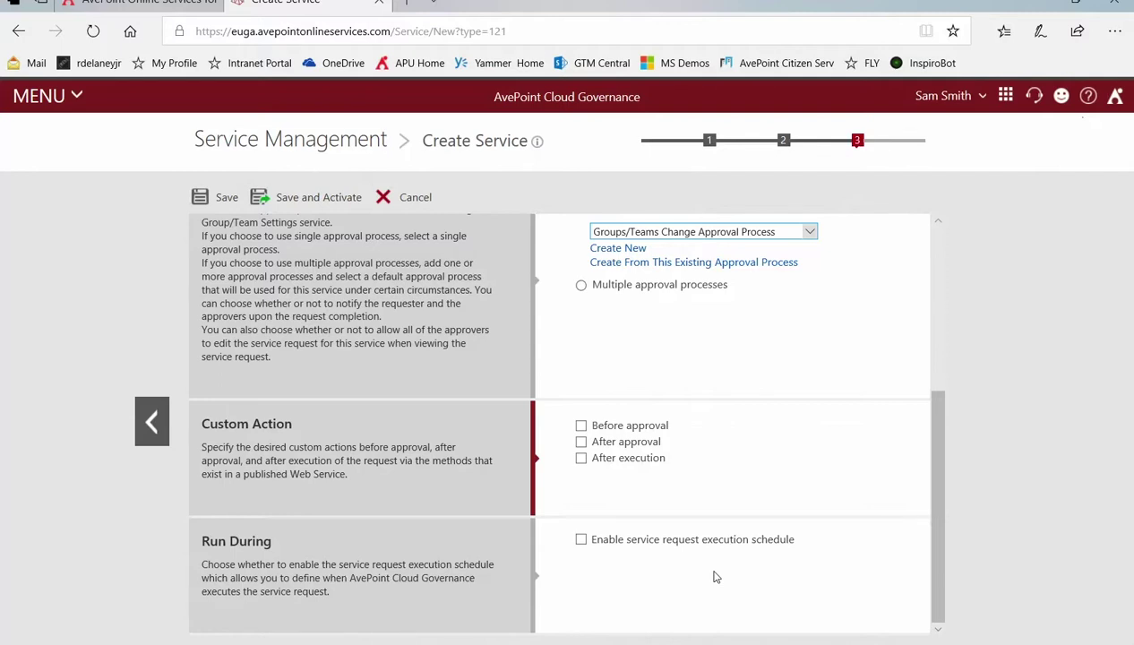
- Save and activate the Change Group/Team Settings service
scroll(663, 575, up, 3)
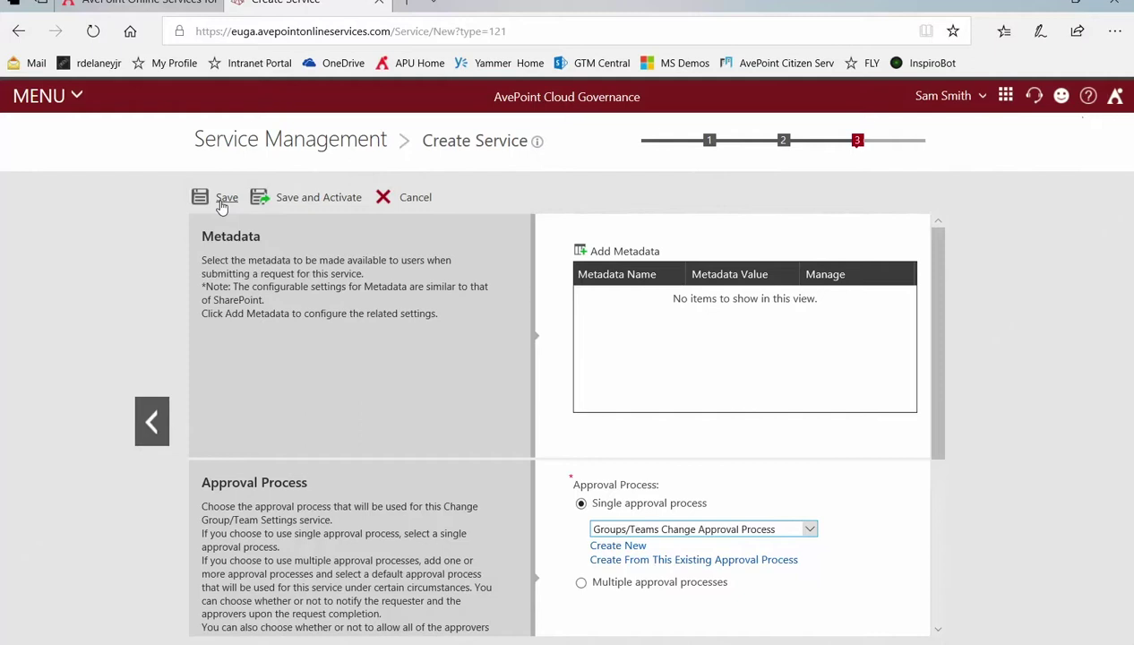
click(314, 203)
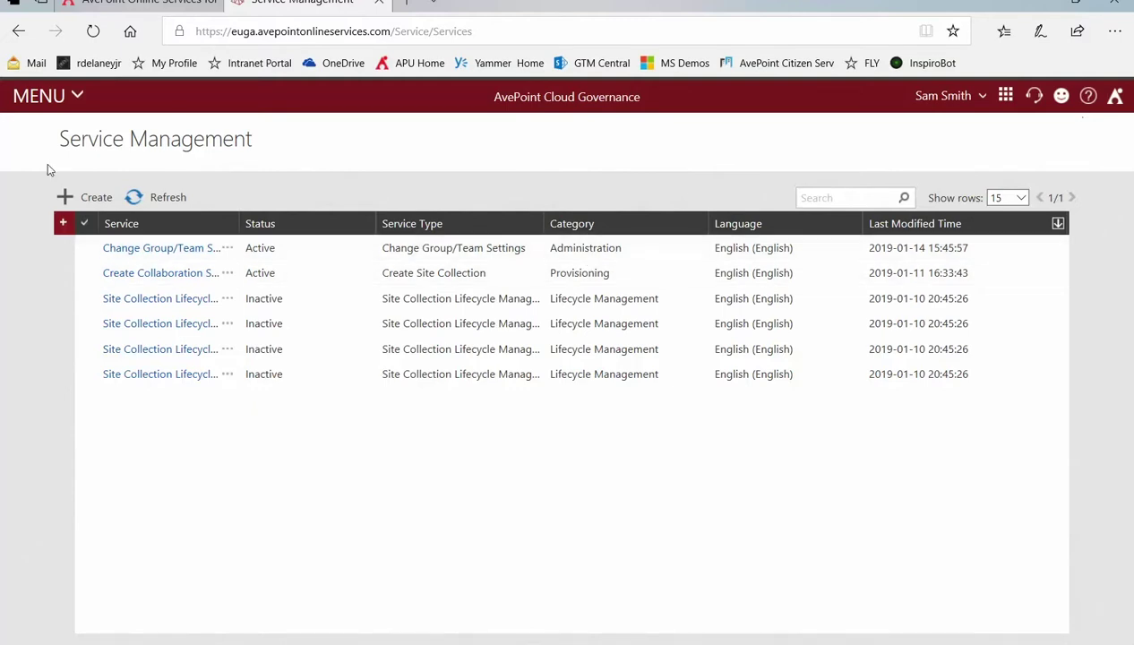
- Start creating another service from the Service Management list
click(95, 198)
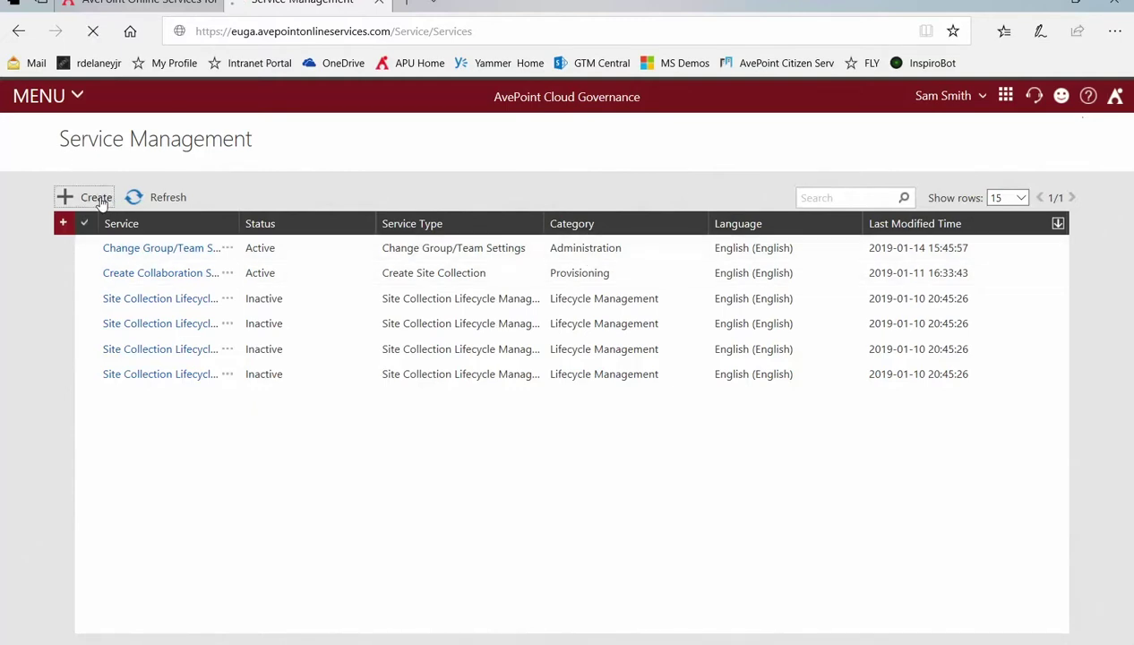